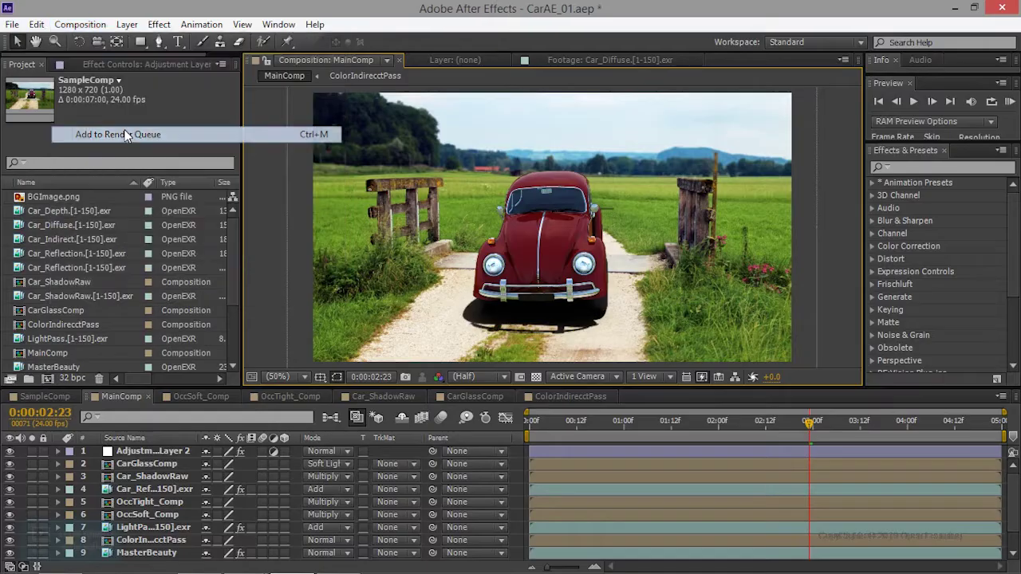
# Step: Add MainComp to the Render Queue as item 1
pyautogui.click(125, 132)
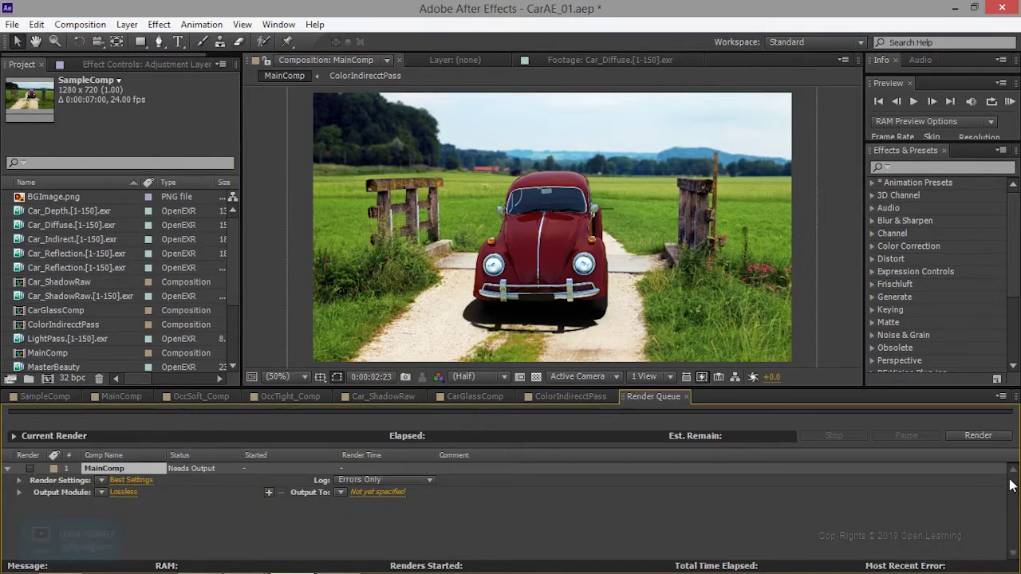
# Step: Check that MainComp's Best Settings time span is Length of Comp, cancel, and return to the timeline
pyautogui.click(144, 479)
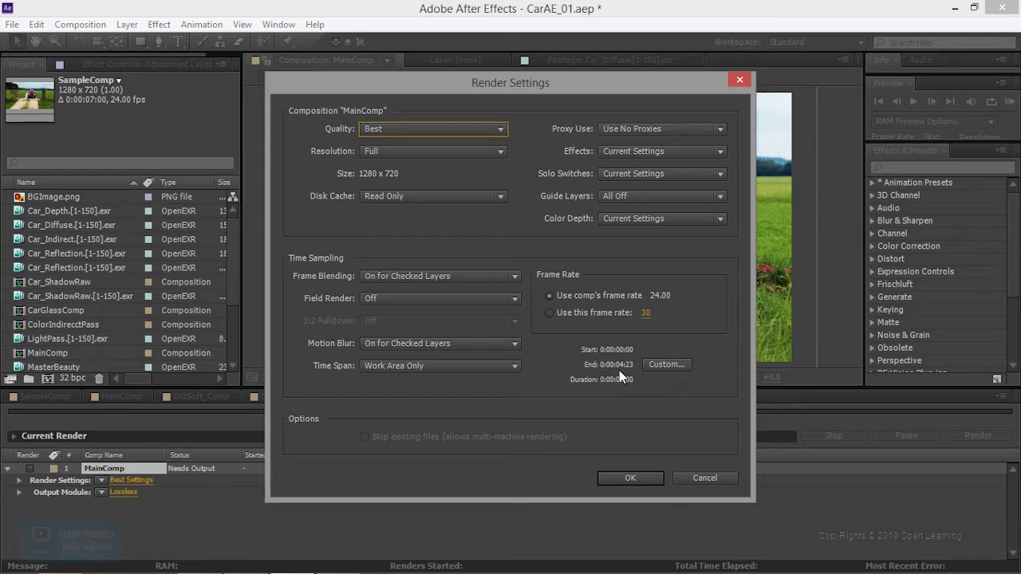
pyautogui.click(662, 367)
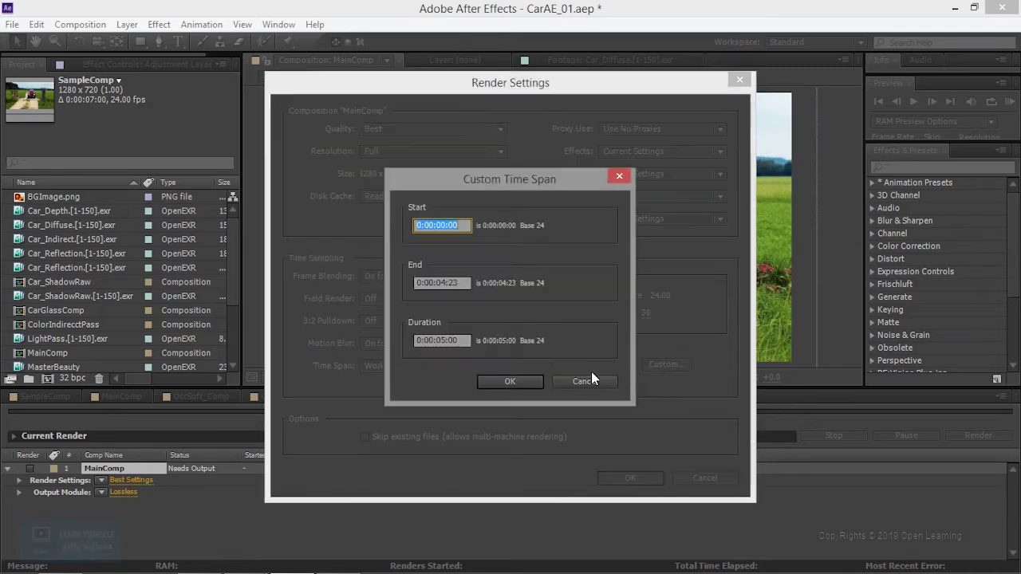
pyautogui.click(445, 282)
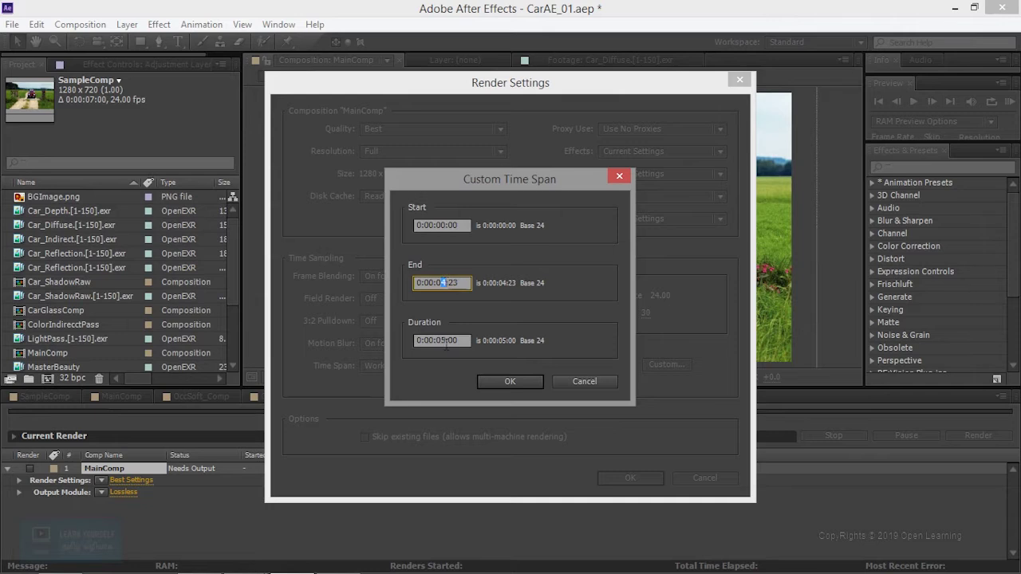
pyautogui.click(586, 383)
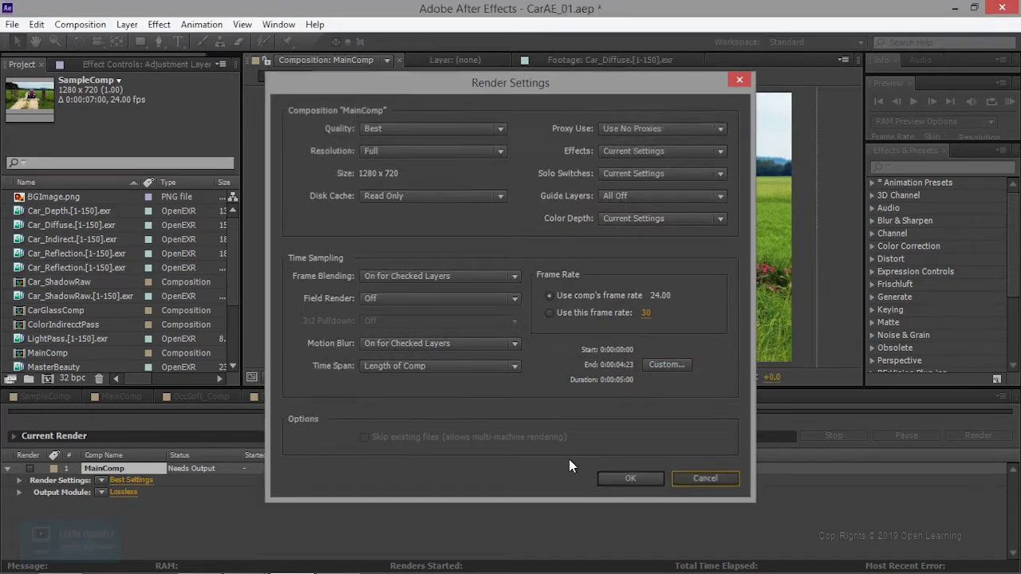
pyautogui.click(695, 477)
pyautogui.click(130, 396)
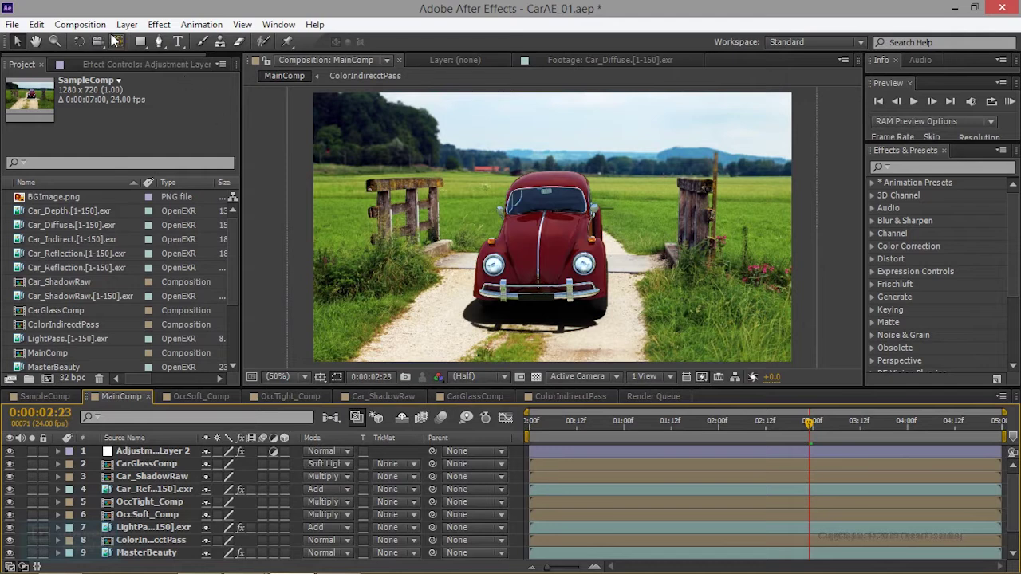
# Step: Change MainComp's duration to 0:00:05:10 in Composition Settings and return to the Render Queue
pyautogui.click(79, 24)
pyautogui.click(112, 63)
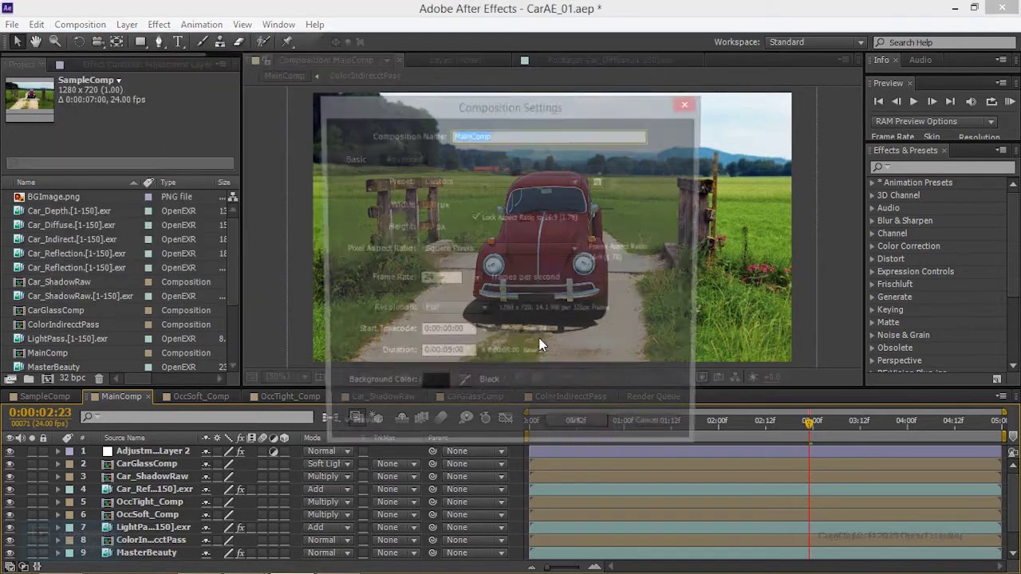
pyautogui.doubleClick(456, 355)
pyautogui.write('10')
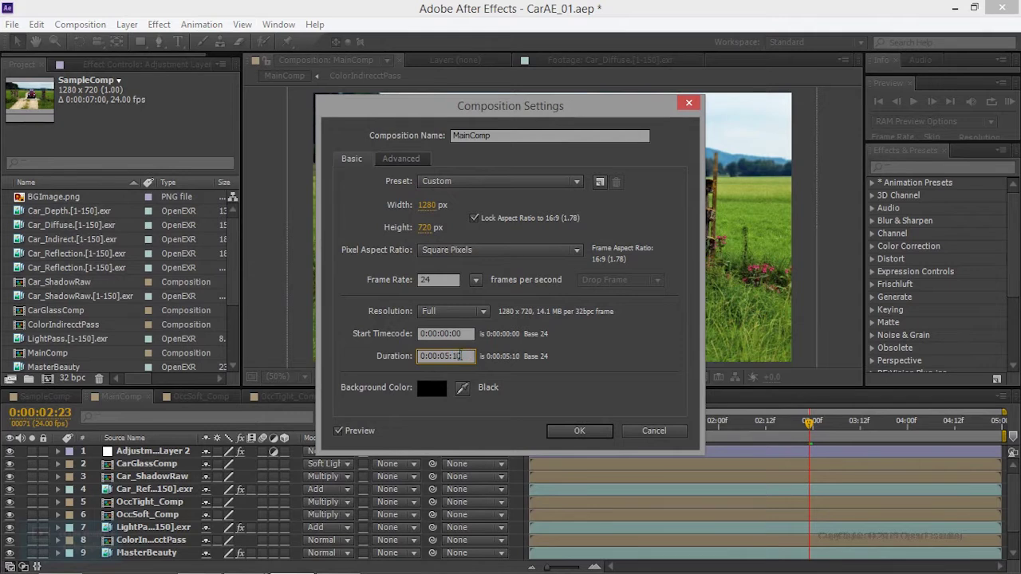
pyautogui.click(569, 431)
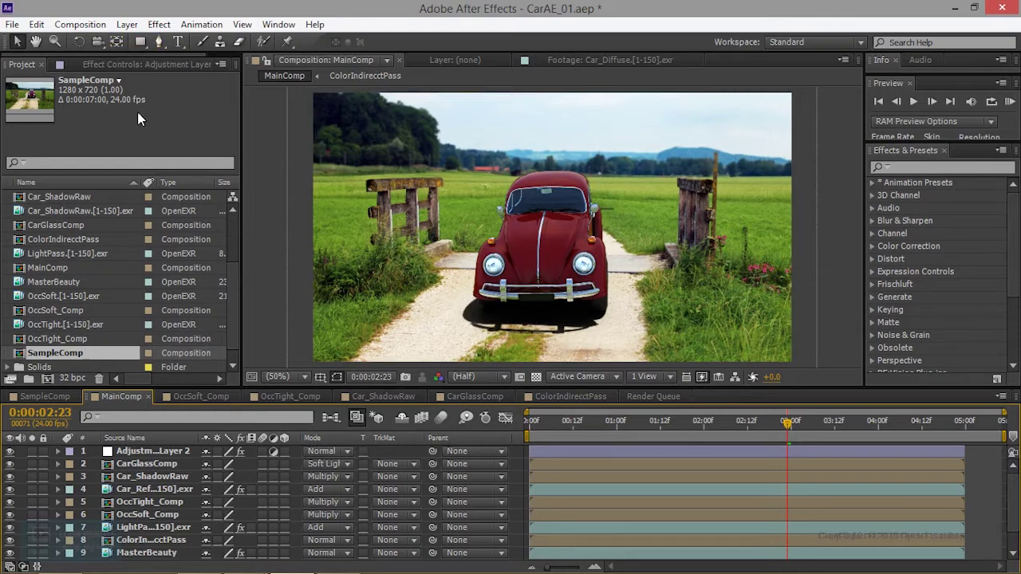
pyautogui.click(655, 398)
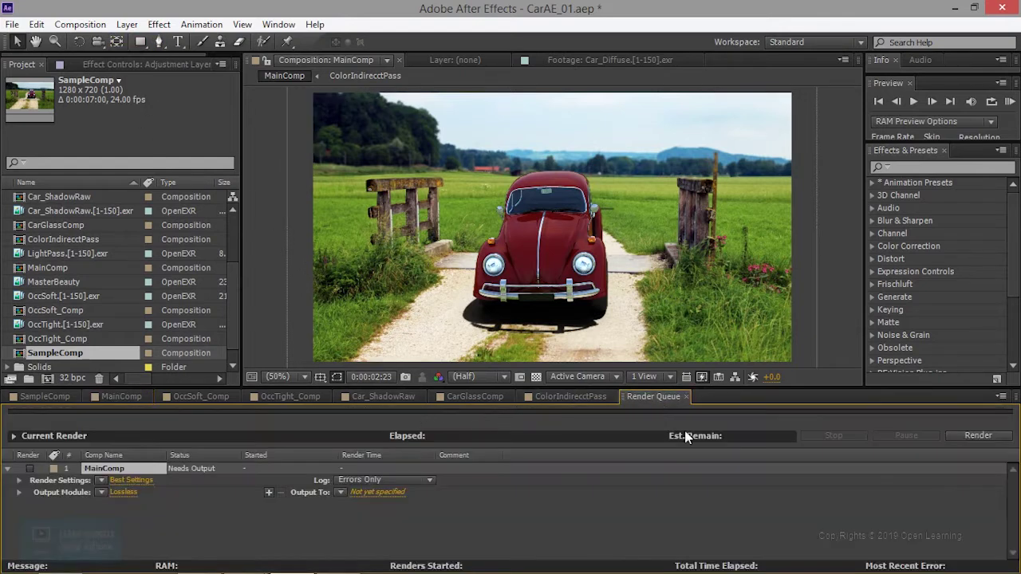
# Step: Give MainComp's Best Settings render a custom time span ending at 0:00:05:00
pyautogui.click(142, 482)
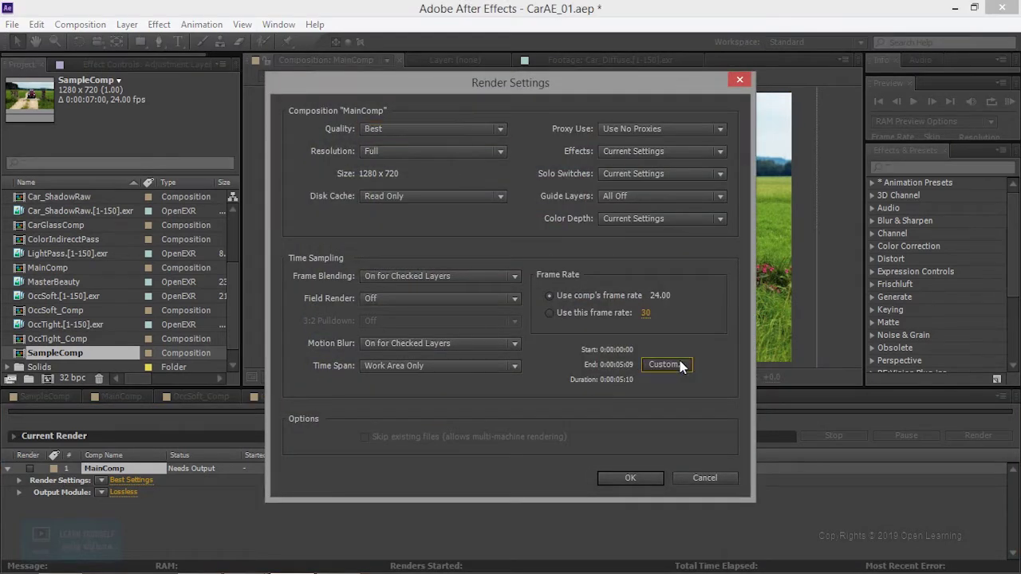
pyautogui.click(679, 364)
pyautogui.click(460, 282)
pyautogui.press('BackSpace')
pyautogui.write('0:00:05:00')
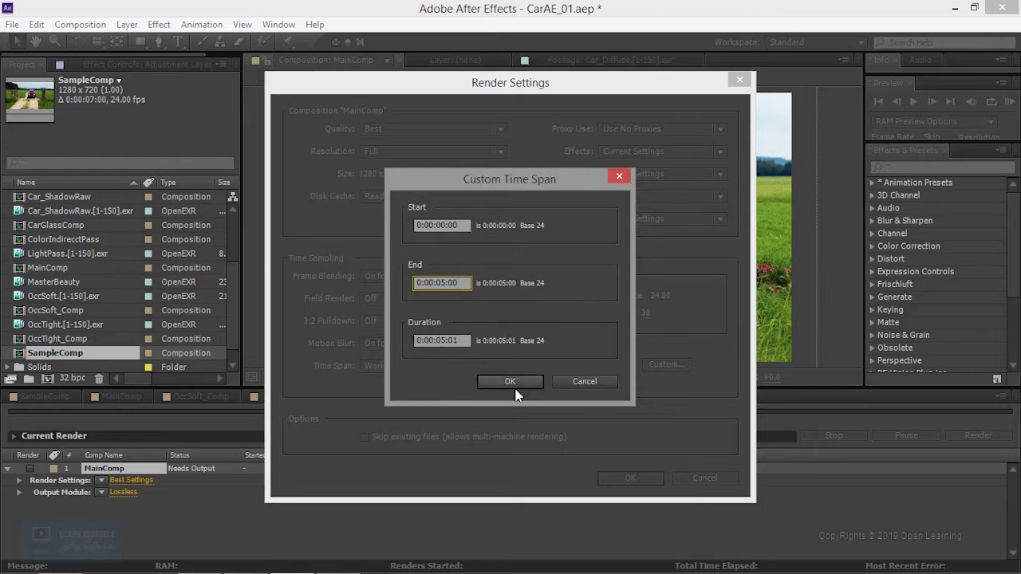
pyautogui.click(514, 382)
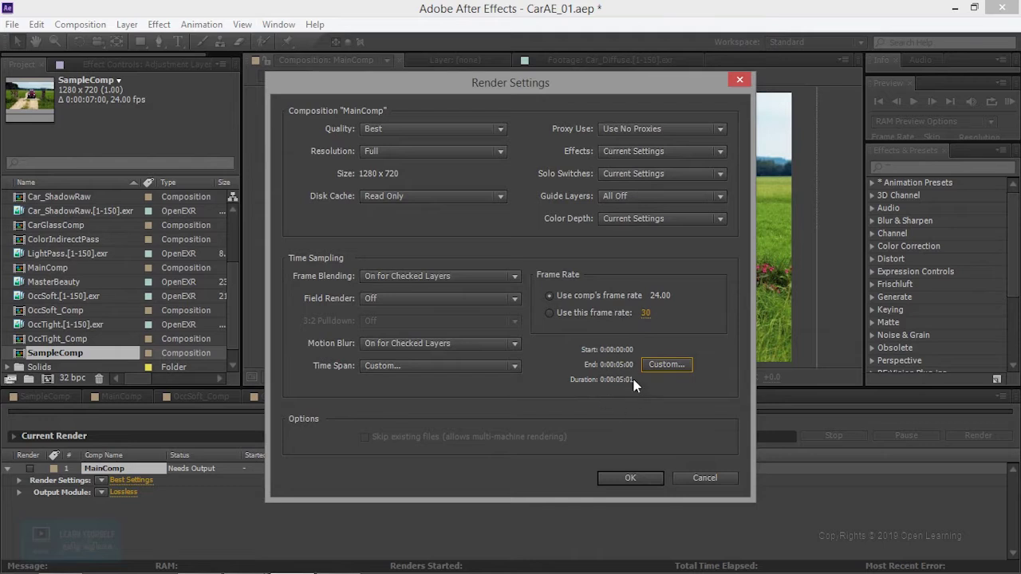
pyautogui.click(609, 478)
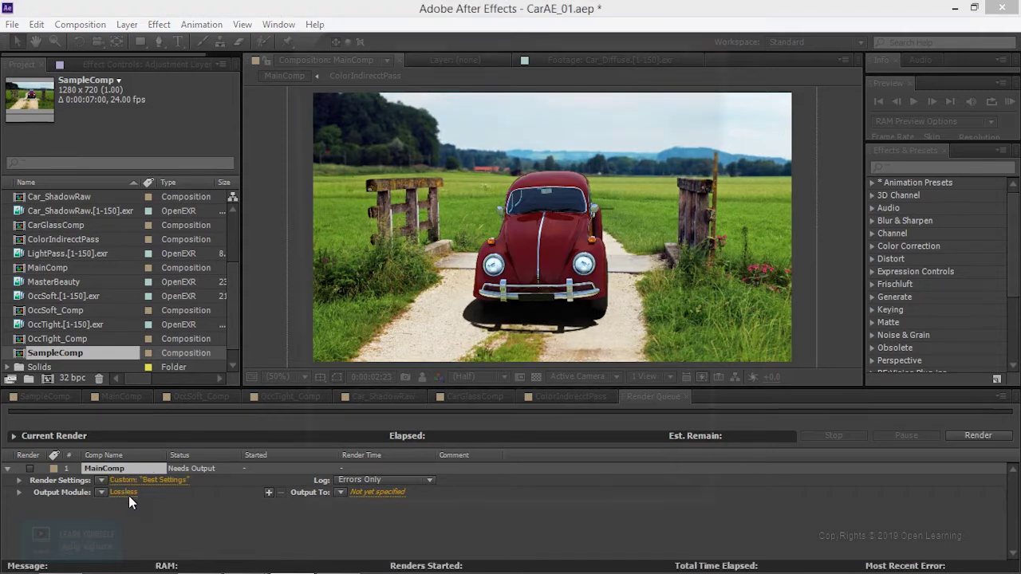
# Step: Switch the output module format from AVI to H.264, keeping RGB channels
pyautogui.click(128, 495)
pyautogui.click(449, 115)
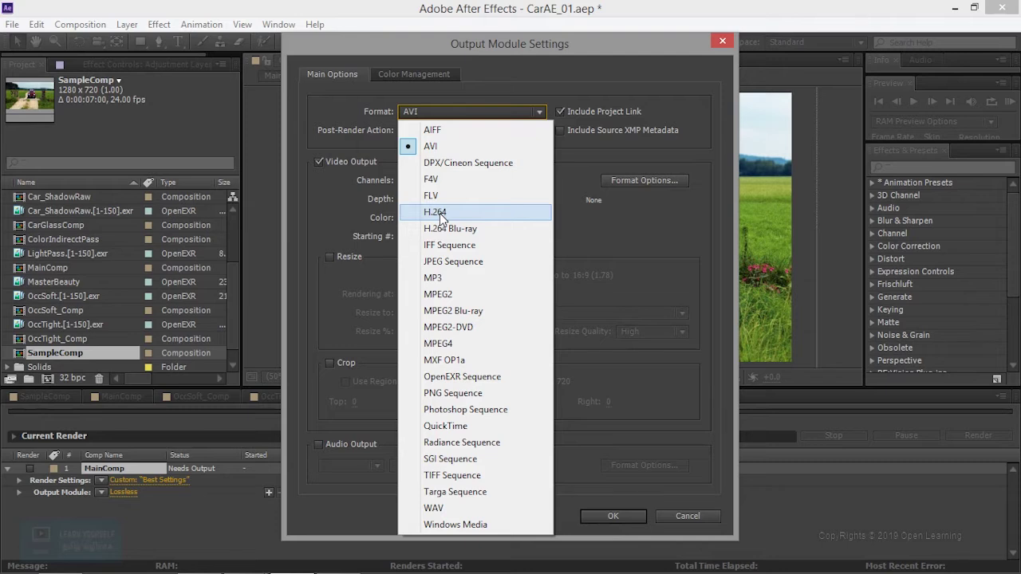
pyautogui.click(441, 213)
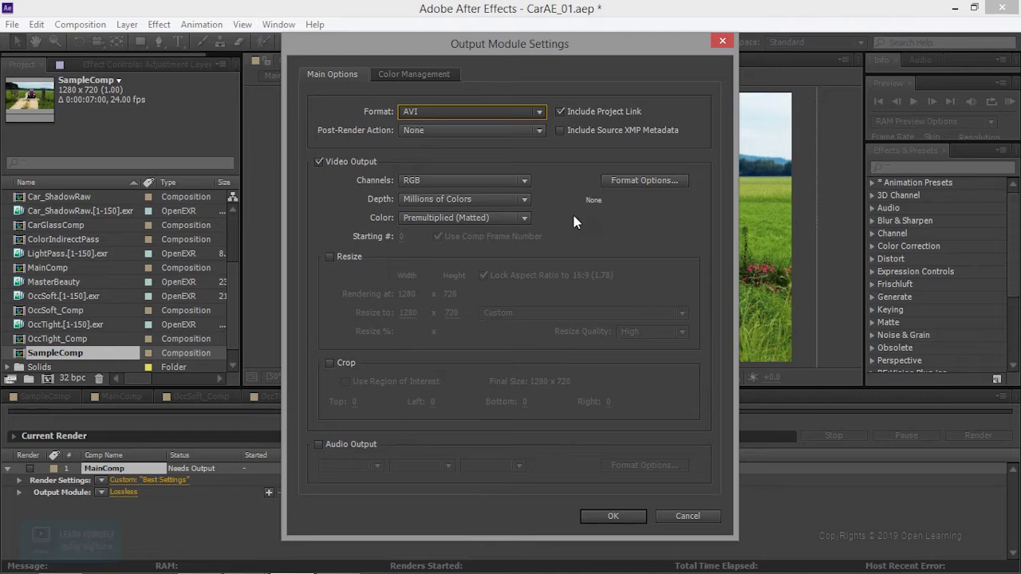
pyautogui.click(636, 181)
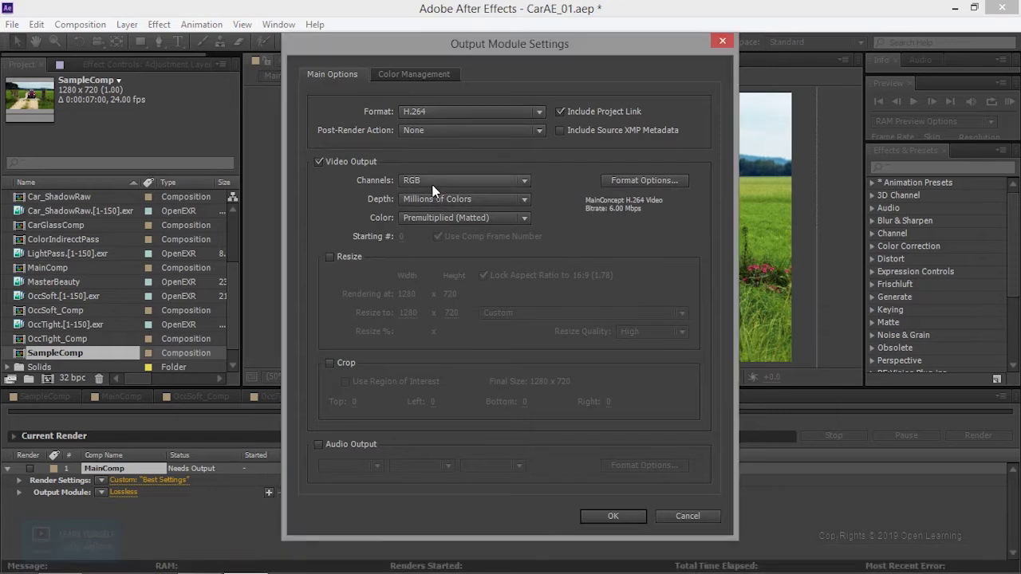
pyautogui.click(433, 186)
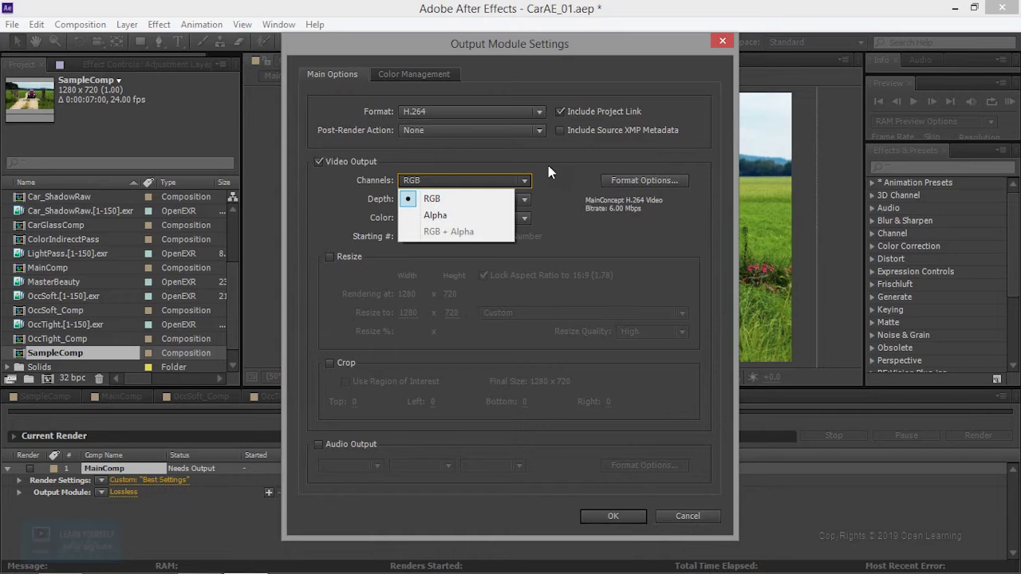
pyautogui.click(571, 170)
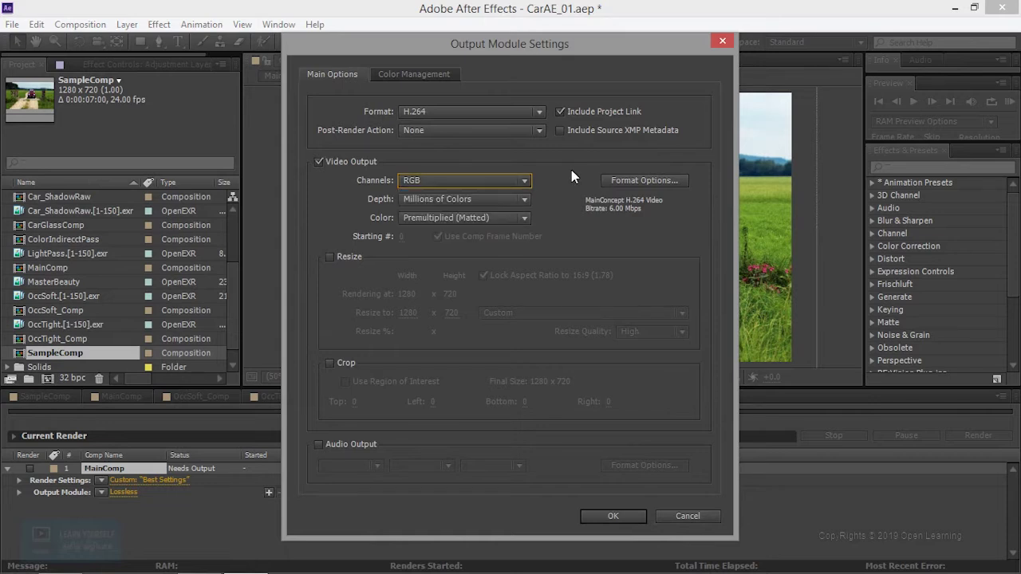
# Step: In H.264 Format Options, keep the High profile and set target and maximum bitrate to 50 Mbps
pyautogui.click(626, 180)
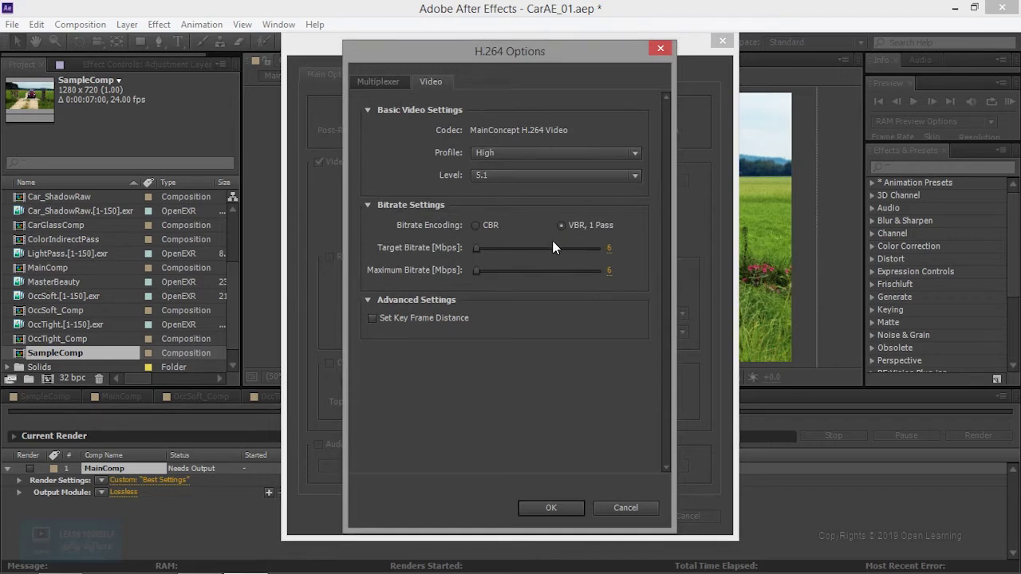
pyautogui.click(551, 154)
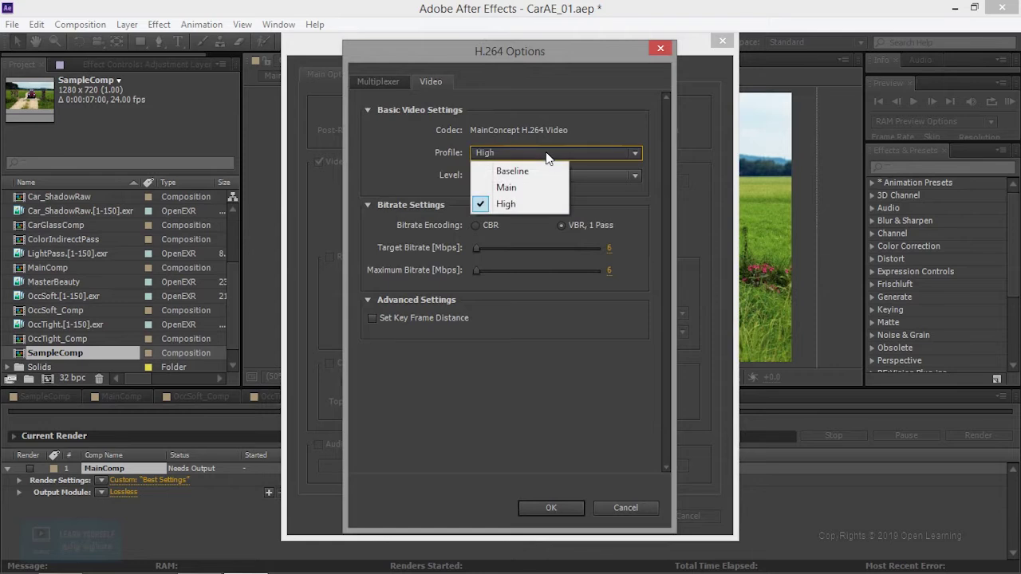
pyautogui.click(533, 204)
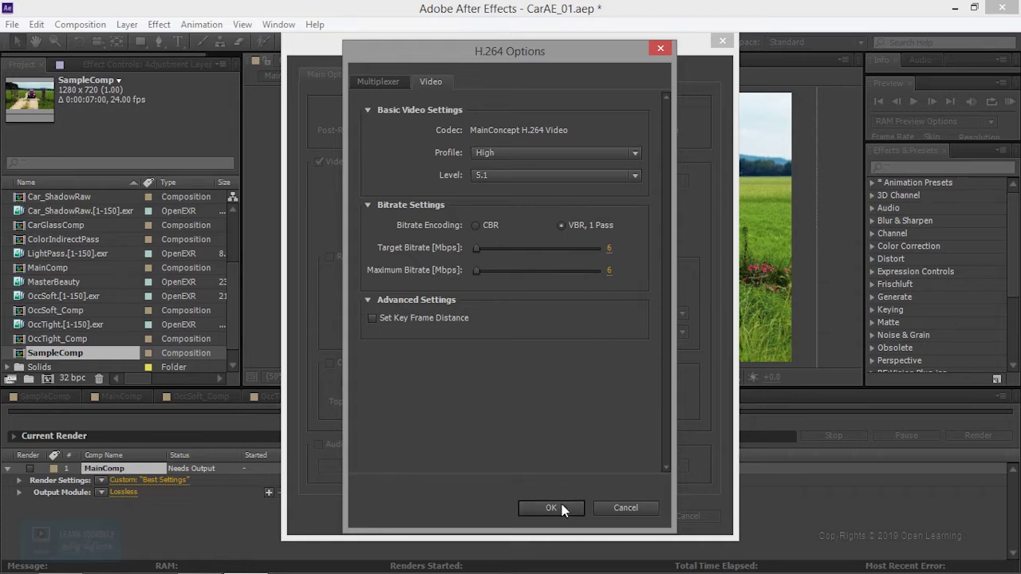
pyautogui.moveTo(476, 248); pyautogui.dragTo(494, 248)
pyautogui.moveTo(496, 249); pyautogui.dragTo(493, 249)
pyautogui.click(621, 251)
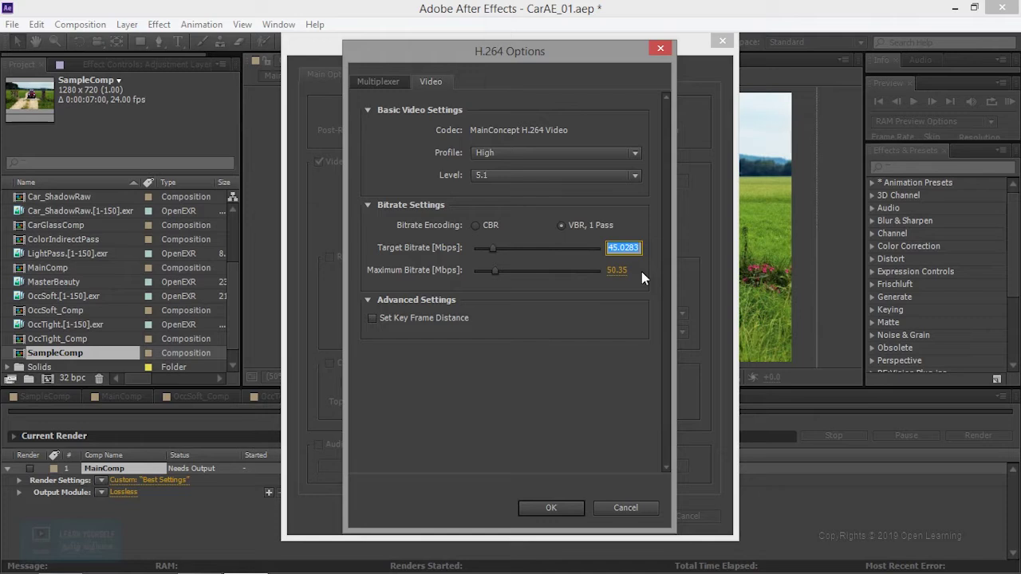
pyautogui.write('50')
pyautogui.press('Return')
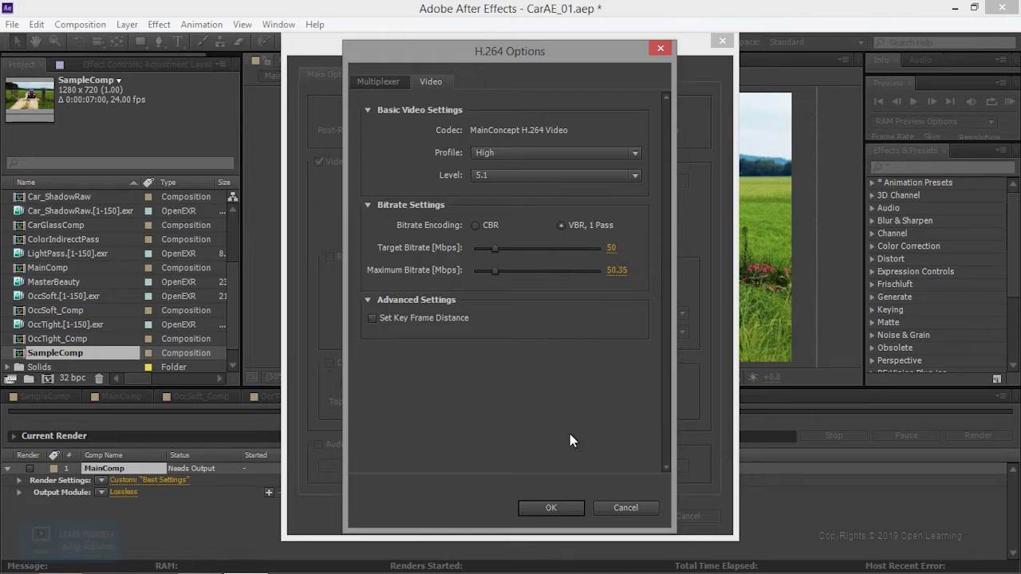
pyautogui.click(618, 271)
pyautogui.write('50')
pyautogui.press('Return')
pyautogui.click(548, 510)
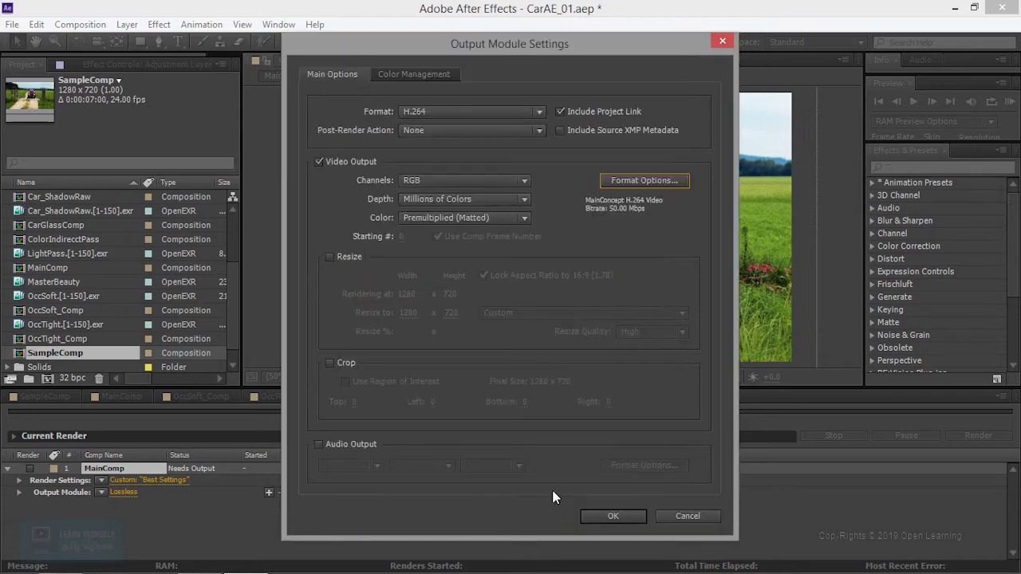
pyautogui.click(603, 516)
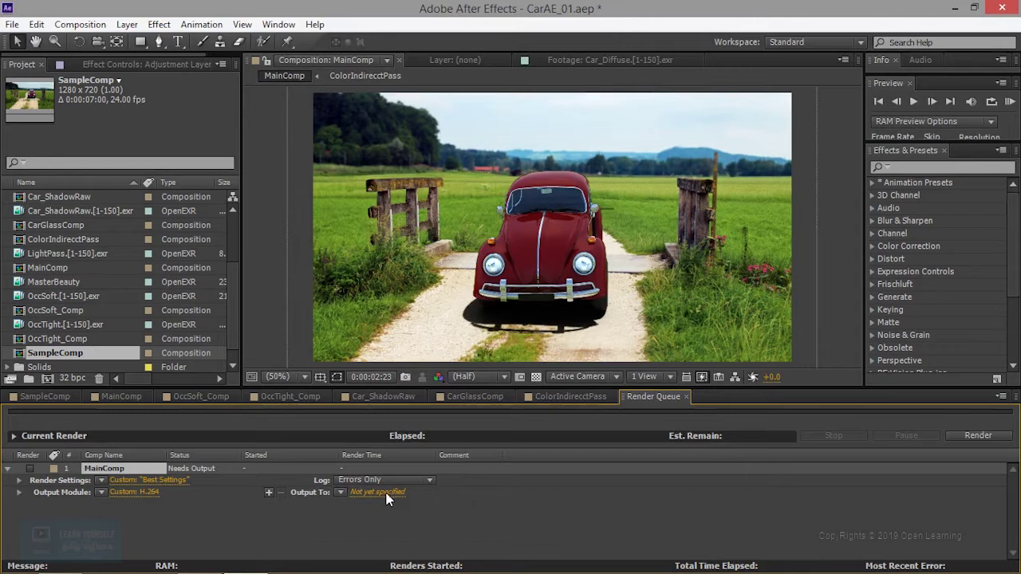
# Step: Output the render to FinalCarAnimation.mp4 in the Project_CarModel folder and start rendering
pyautogui.click(384, 494)
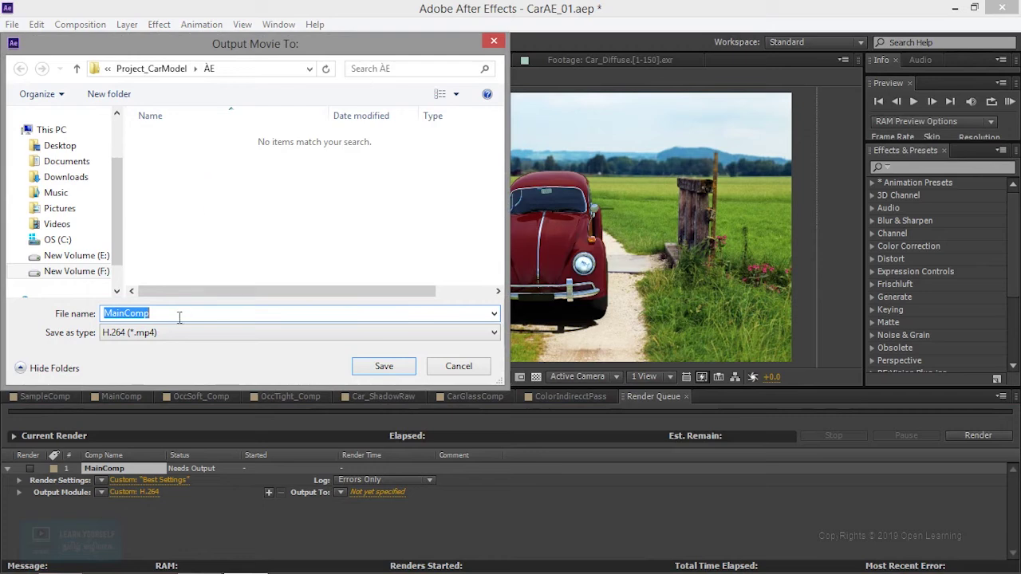
pyautogui.write('Flo')
pyautogui.press('BackSpace')
pyautogui.press('BackSpace')
pyautogui.write('inalCarAnimation')
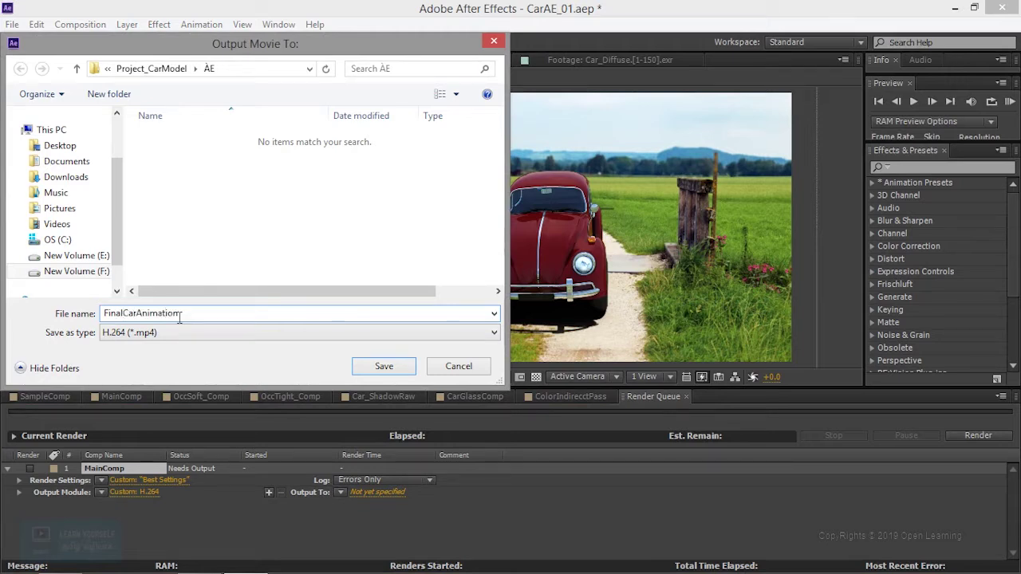
pyautogui.click(386, 367)
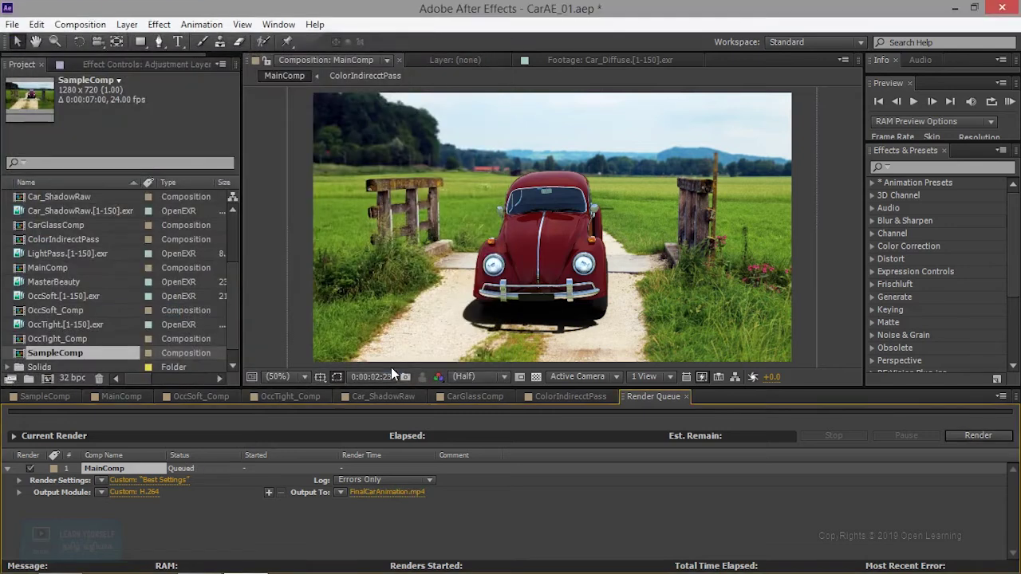
pyautogui.click(989, 438)
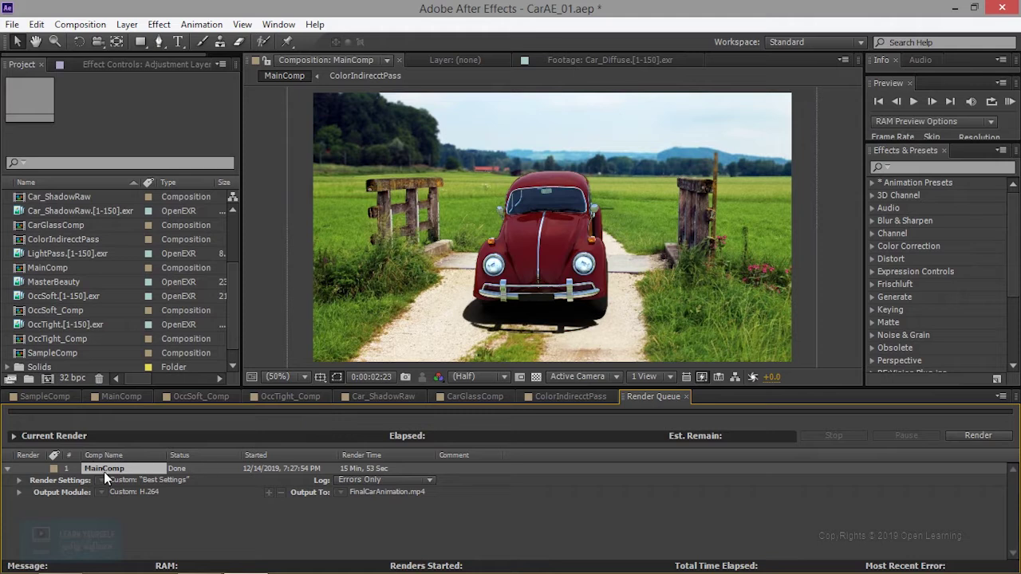
# Step: Duplicate the finished render item and set its output to FinalCarAnimation.mp4 on New Volume (F:)
pyautogui.hotkey('ctrl', 'd')
pyautogui.click(386, 530)
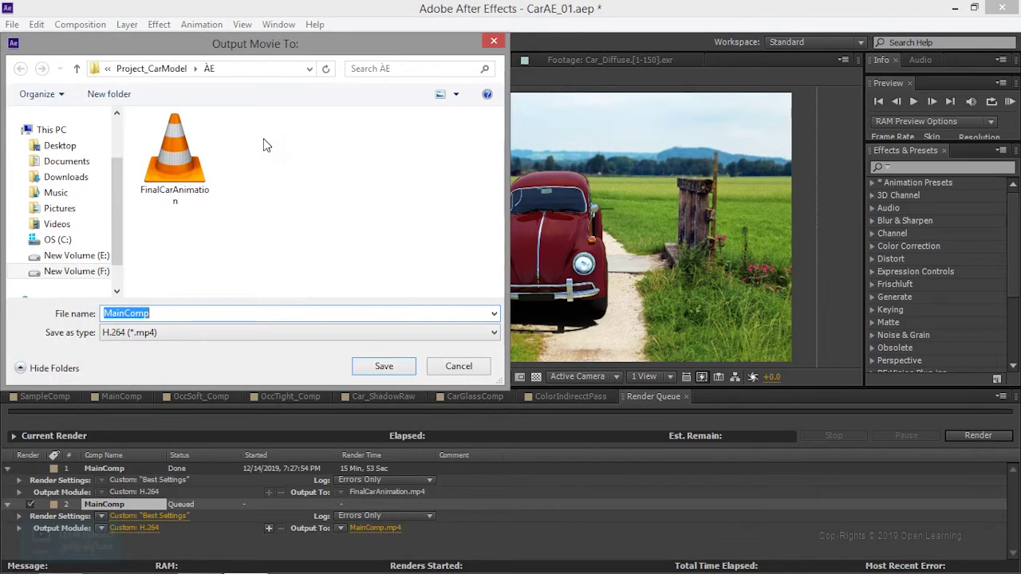
pyautogui.click(86, 272)
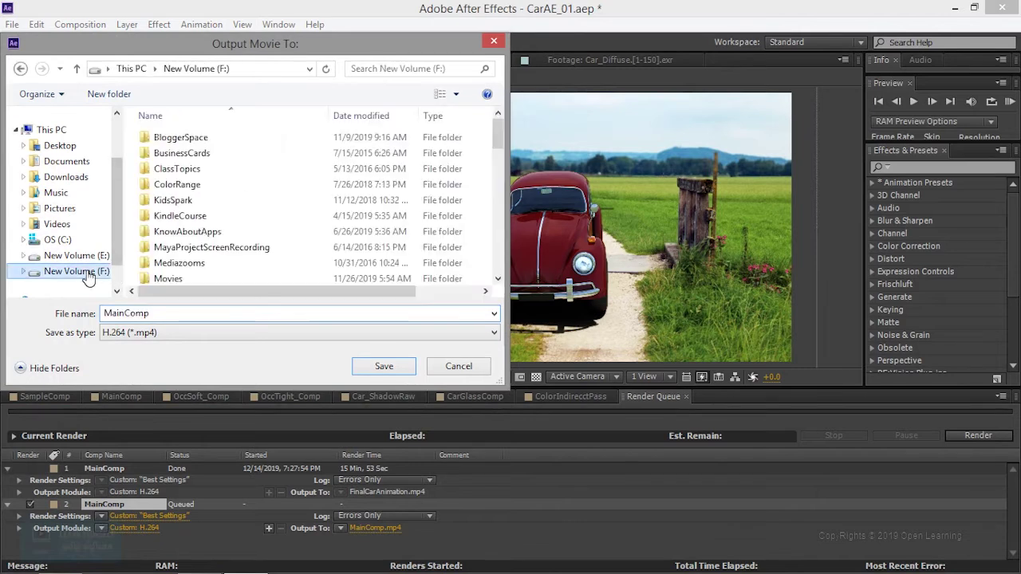
pyautogui.doubleClick(172, 313)
pyautogui.write('Final')
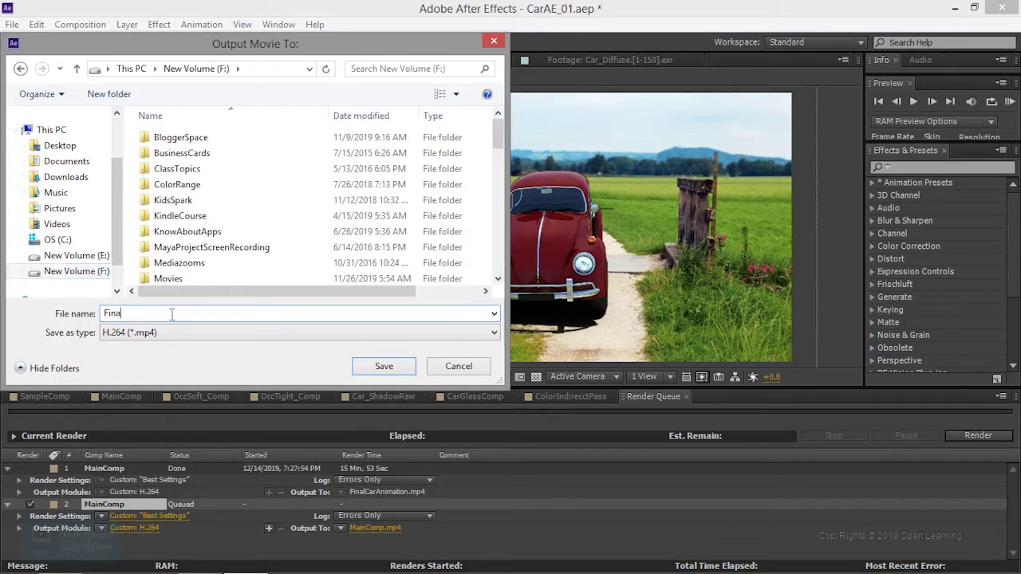
pyautogui.write('Car')
pyautogui.write('Animation')
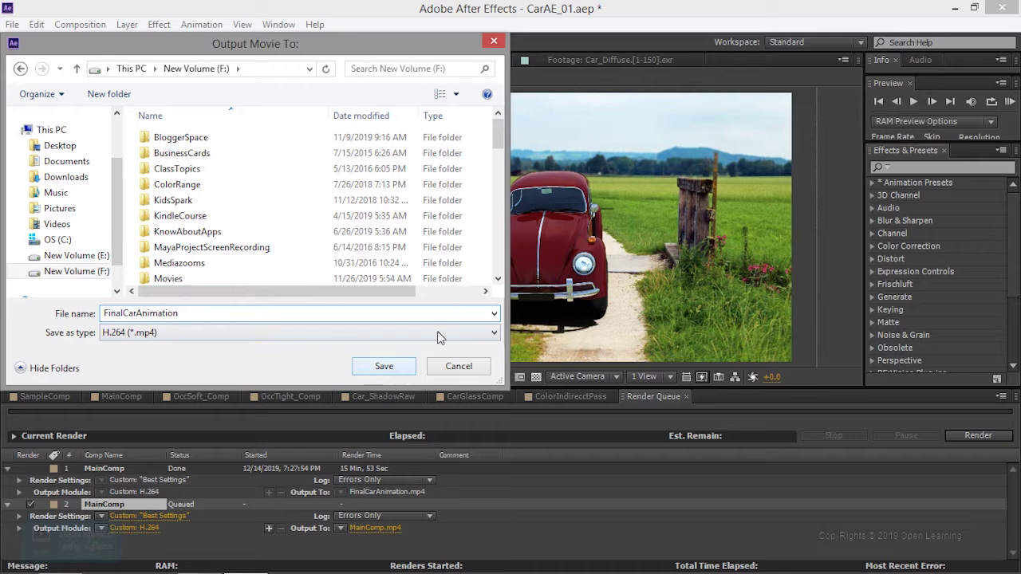
pyautogui.click(404, 369)
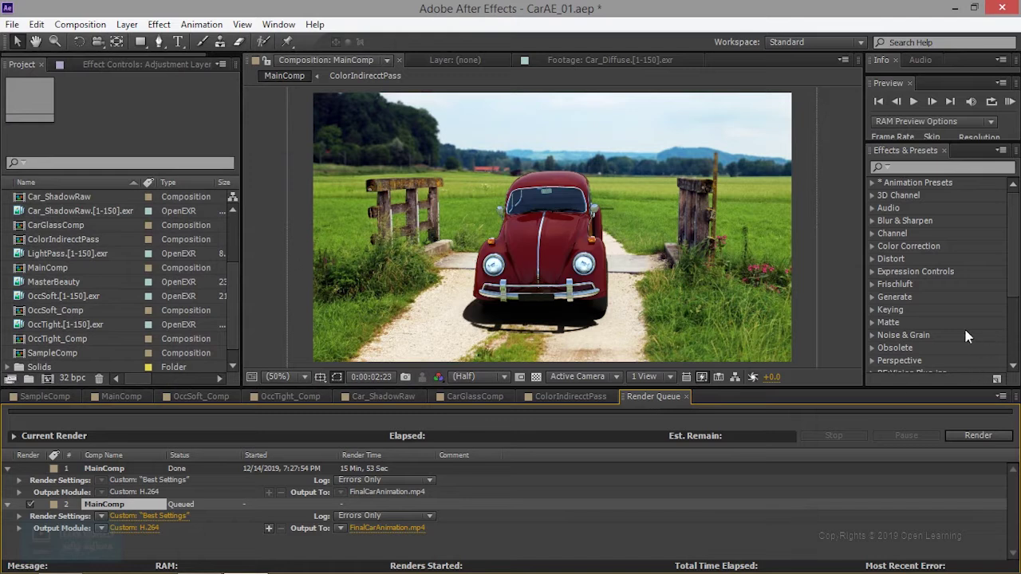
# Step: Compare the windshield with ColorIndirectPass shown and hidden, then select CarGlassComp through ColorIndirectPass
pyautogui.click(110, 396)
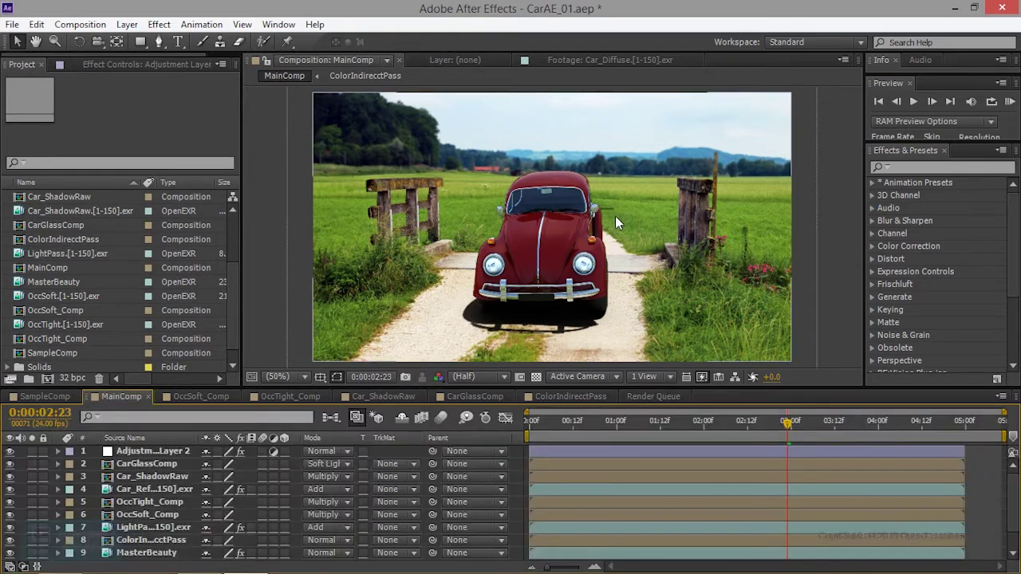
pyautogui.scroll(1, 601, 220)
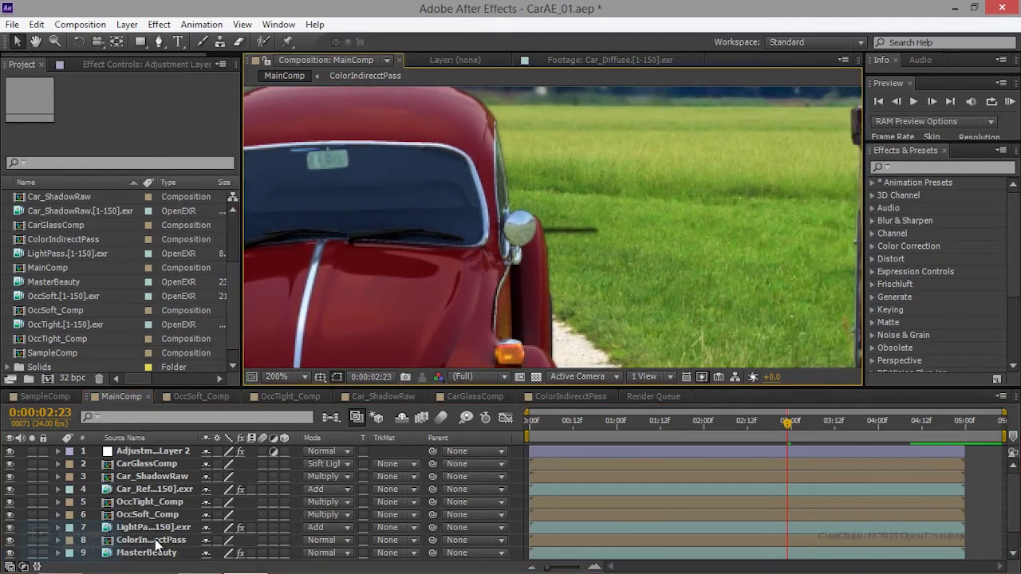
pyautogui.click(11, 542)
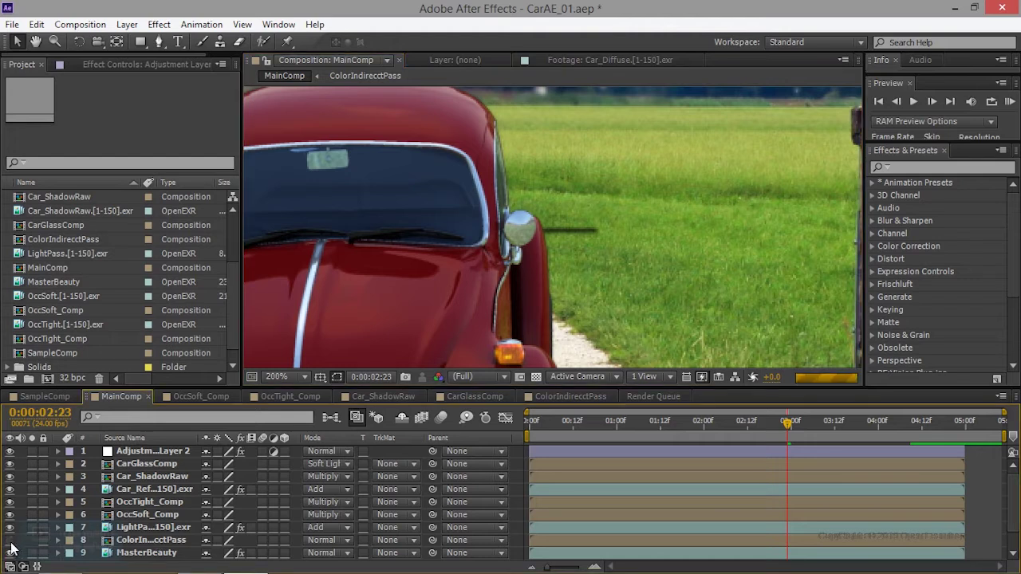
pyautogui.click(10, 541)
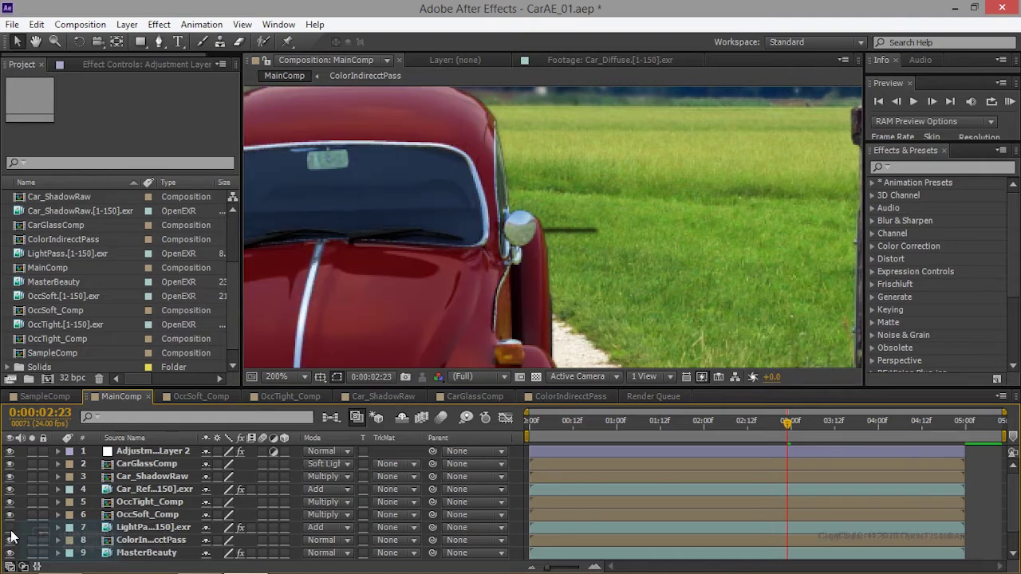
pyautogui.click(160, 542)
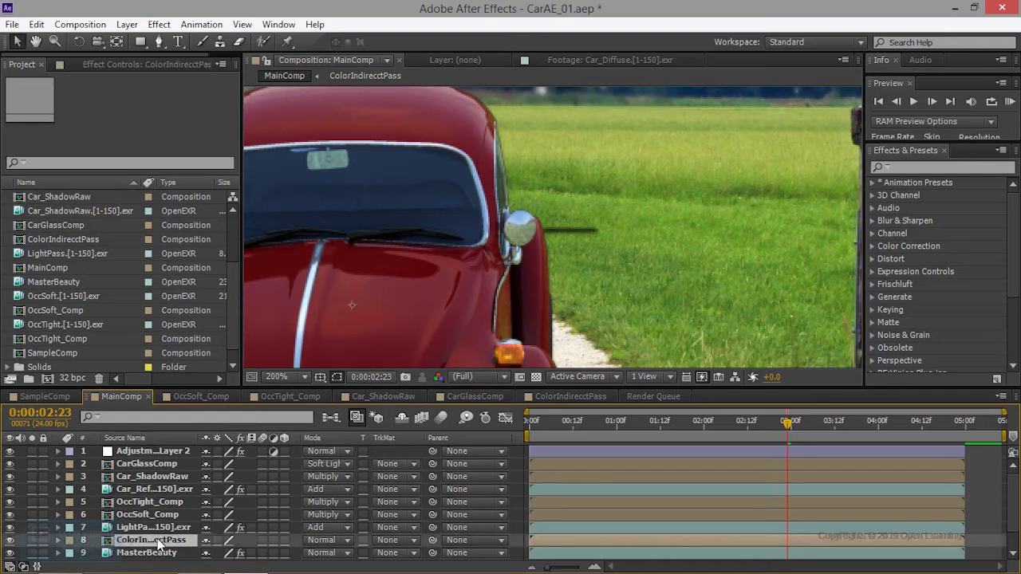
pyautogui.keyDown('shift'); pyautogui.click(165, 466); pyautogui.keyUp('shift')
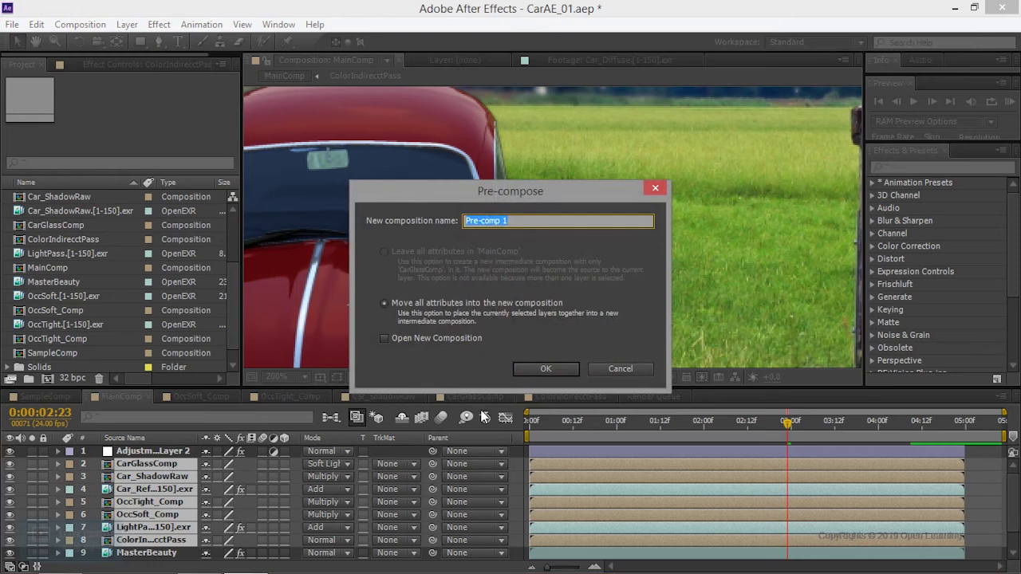
pyautogui.write('Co')
pyautogui.press('BackSpace')
pyautogui.press('BackSpace')
pyautogui.press('BackSpace')
pyautogui.press('BackSpace')
pyautogui.write('nedPasses')
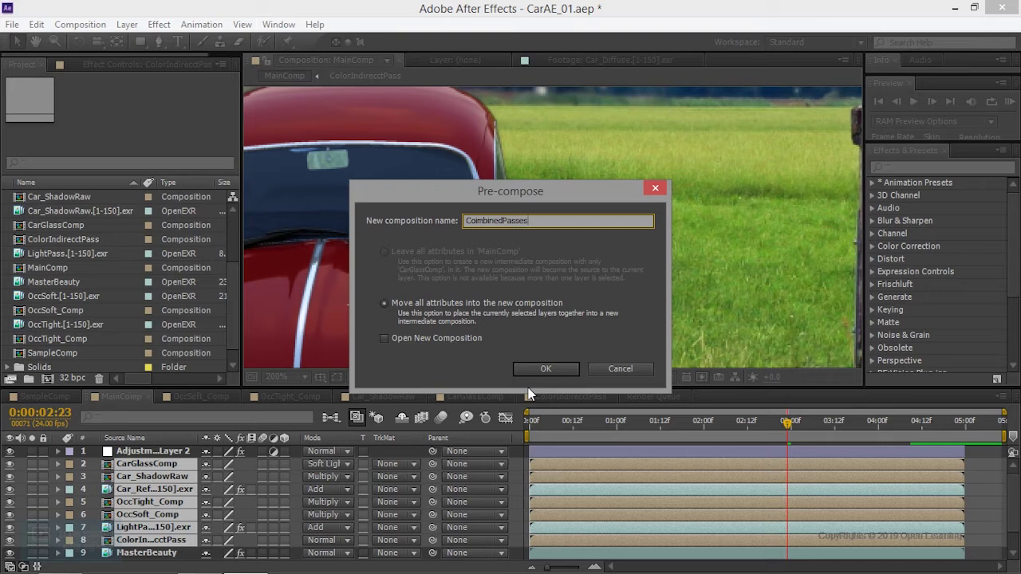
pyautogui.write('Comp')
pyautogui.press('Return')
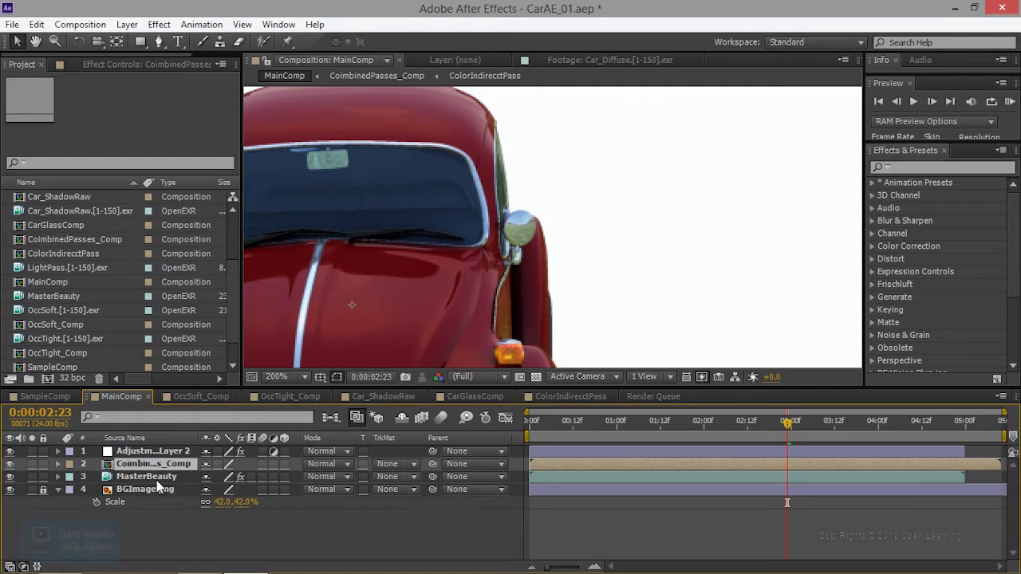
pyautogui.click(157, 479)
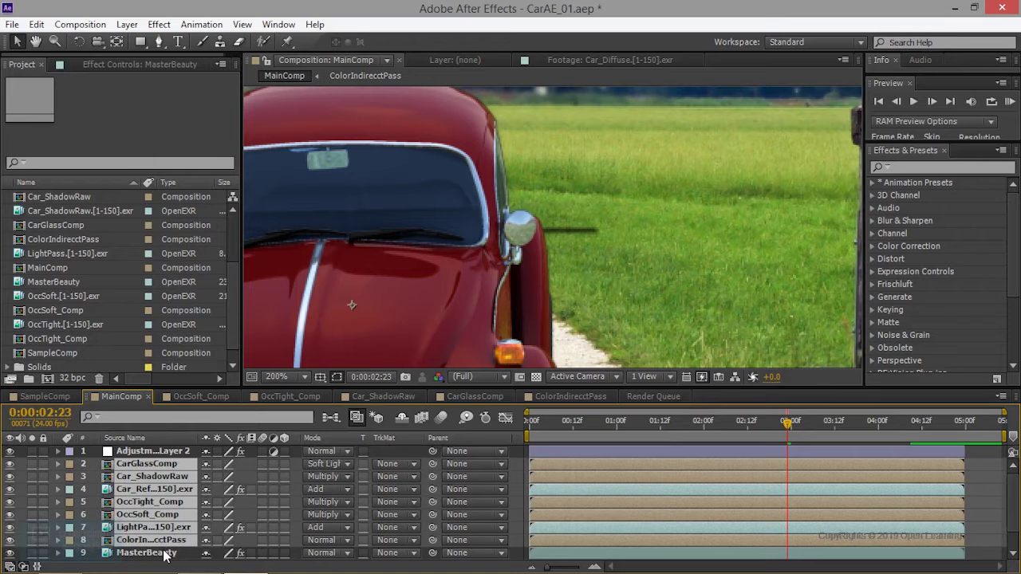
# Step: Pre-compose the selected pass layers into CombinedPasses_Comp, moving all attributes
pyautogui.press('s')
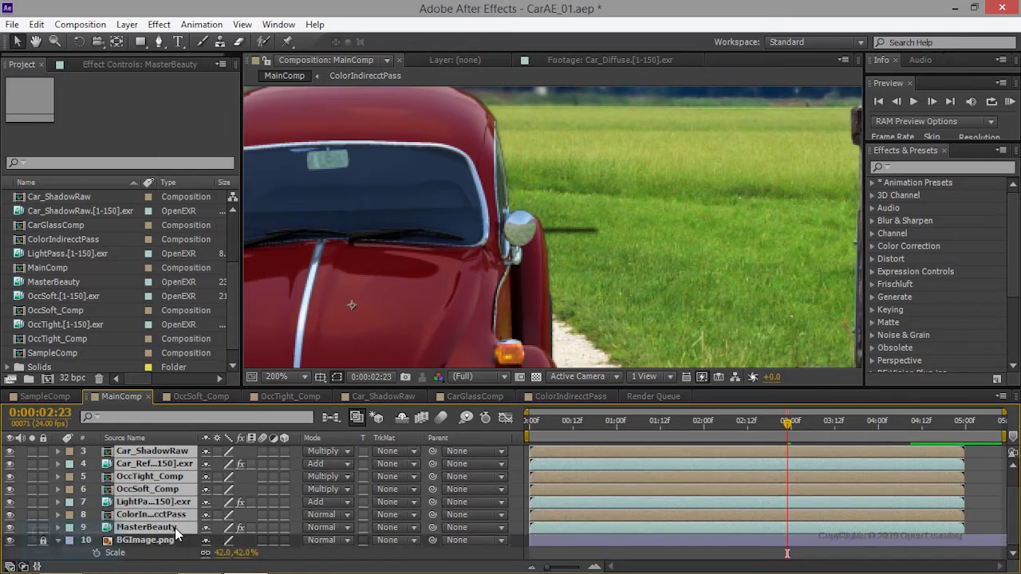
pyautogui.press('s')
pyautogui.hotkey('ctrl', 'shift', 'c')
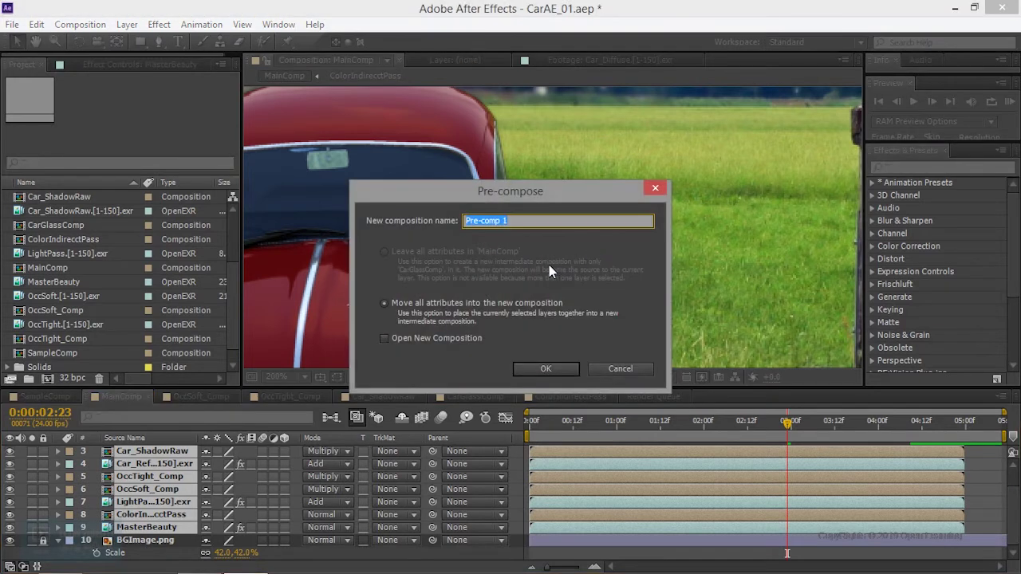
pyautogui.write('Combined')
pyautogui.write('Passes_Comp')
pyautogui.press('Return')
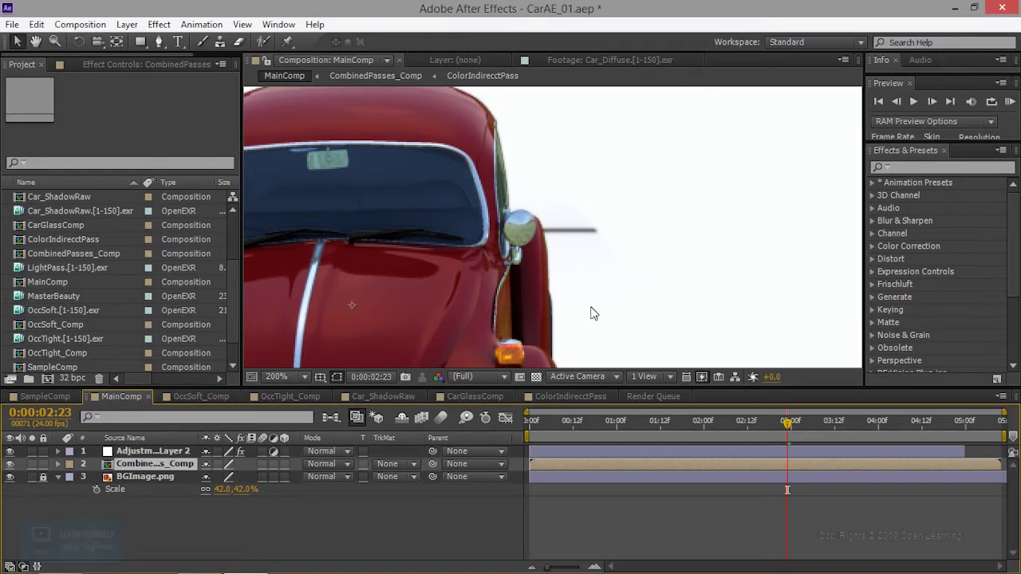
# Step: Set CombinedPasses_Comp's blend mode to Add and check the composite at different zoom levels
pyautogui.scroll(-3, 608, 313)
pyautogui.scroll(3, 607, 312)
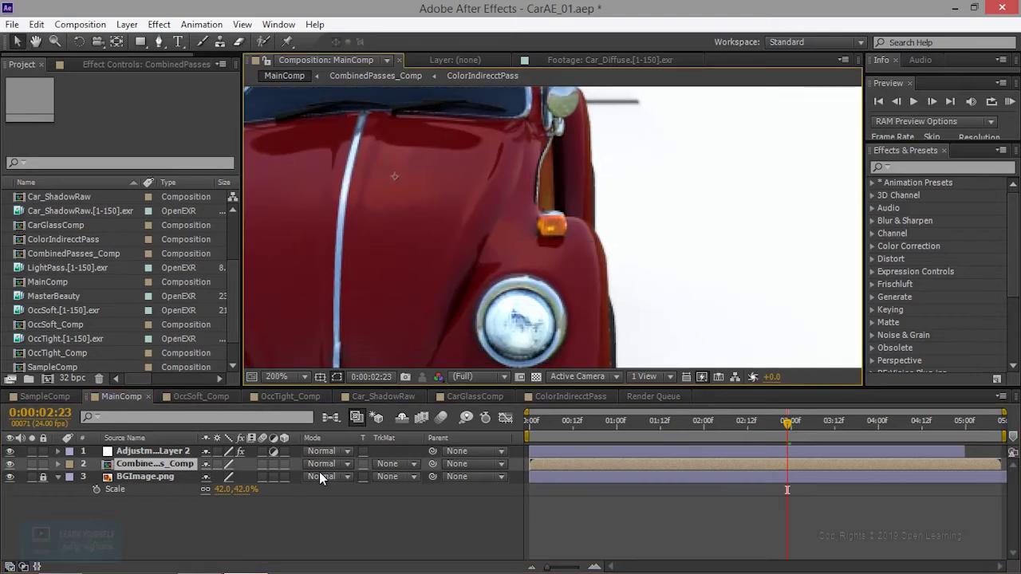
pyautogui.click(322, 464)
pyautogui.click(391, 247)
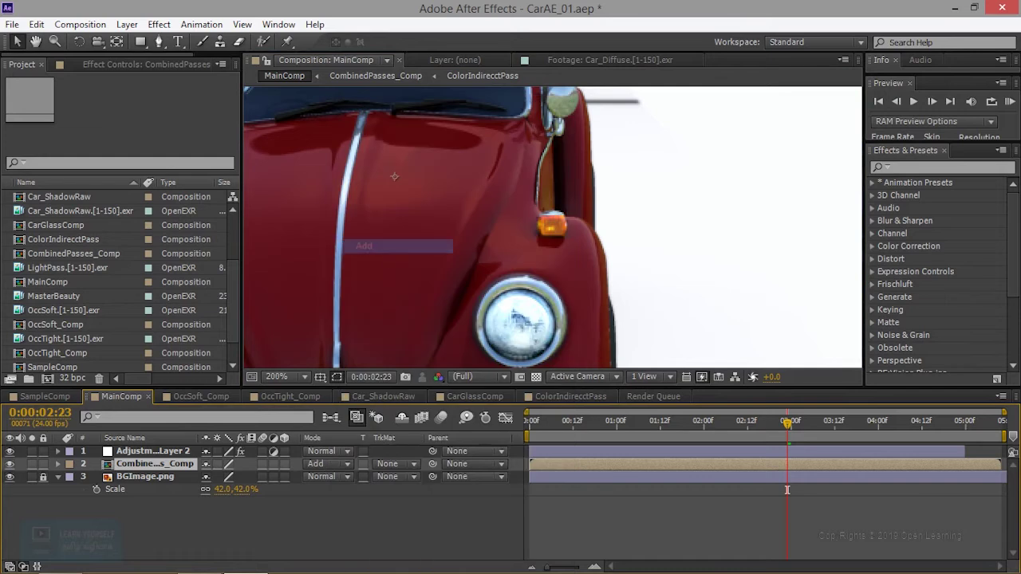
pyautogui.scroll(-6, 611, 234)
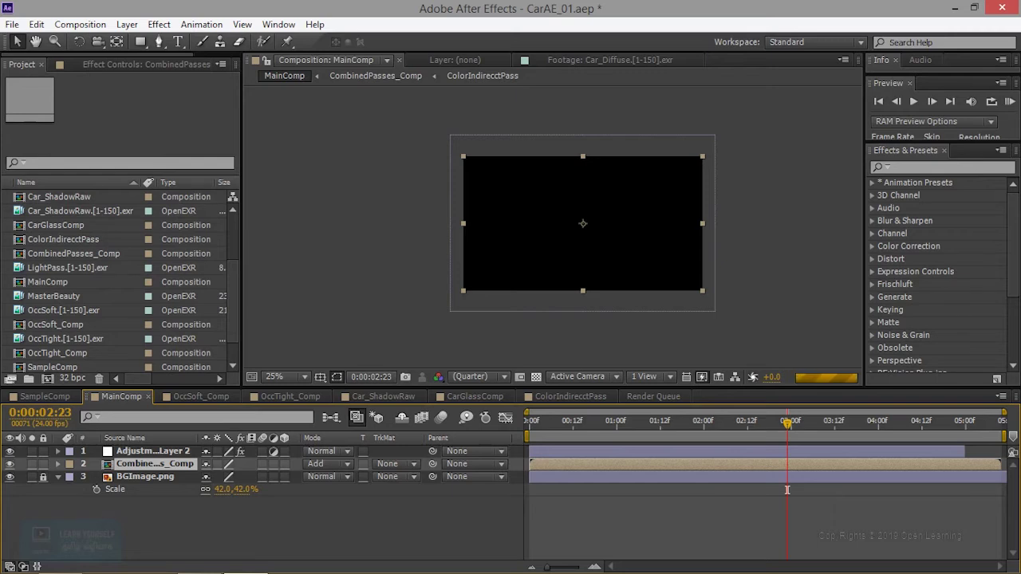
pyautogui.scroll(4, 611, 228)
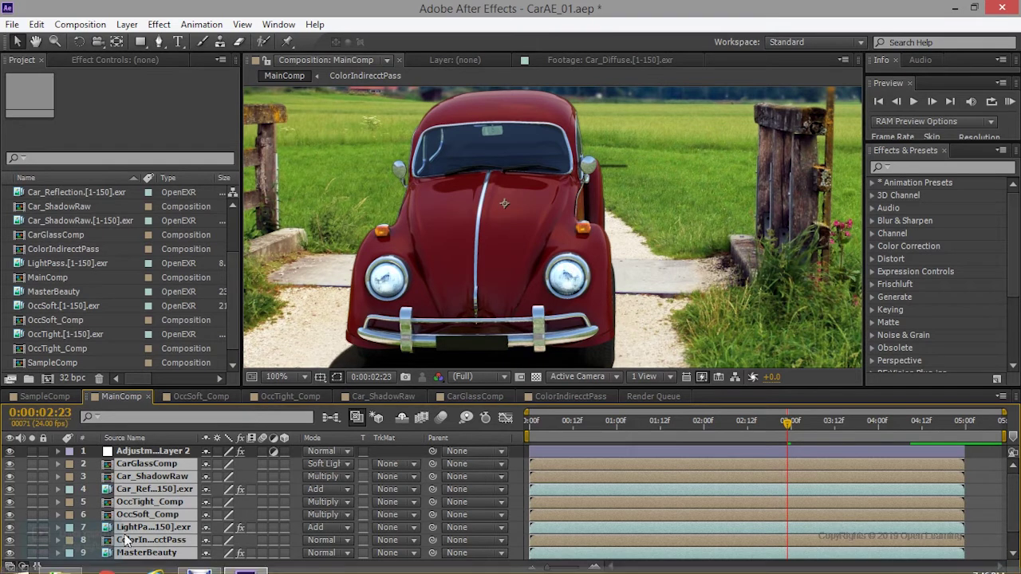
pyautogui.press('s')
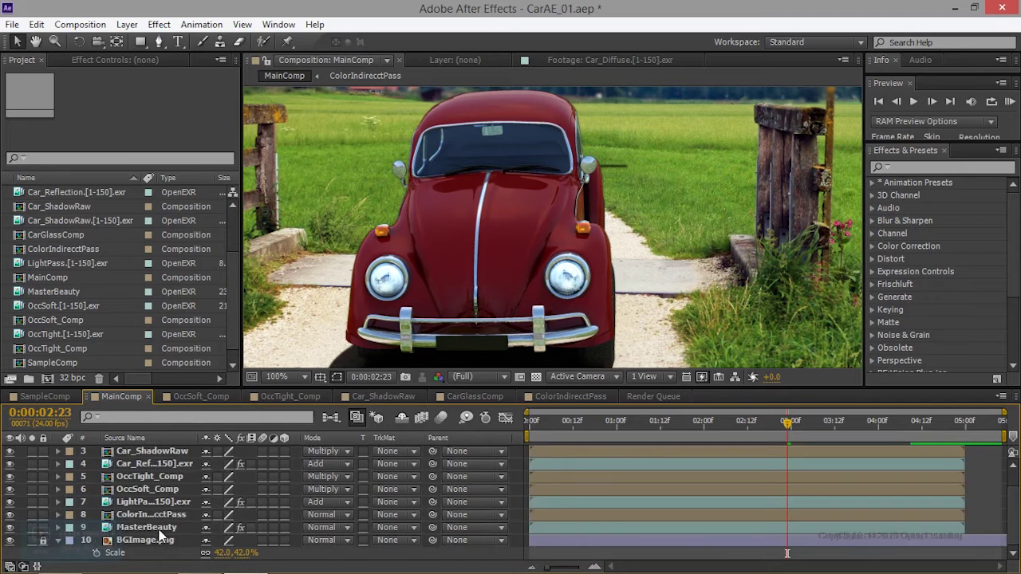
# Step: Solo MasterBeauty with BGImage.png, zoom to 400% on the car's front edge, and choose the Pen tool
pyautogui.click(158, 528)
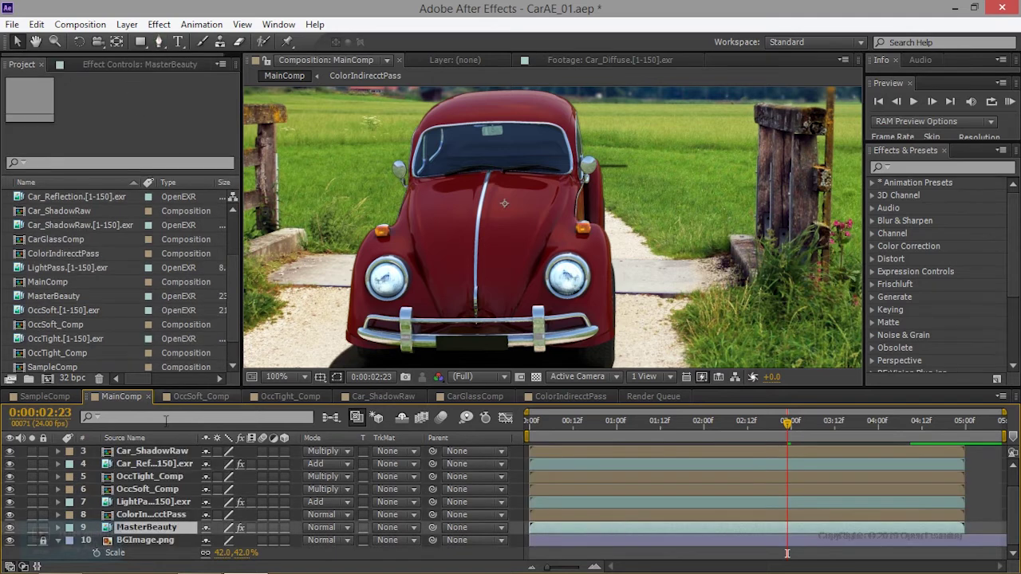
pyautogui.click(33, 527)
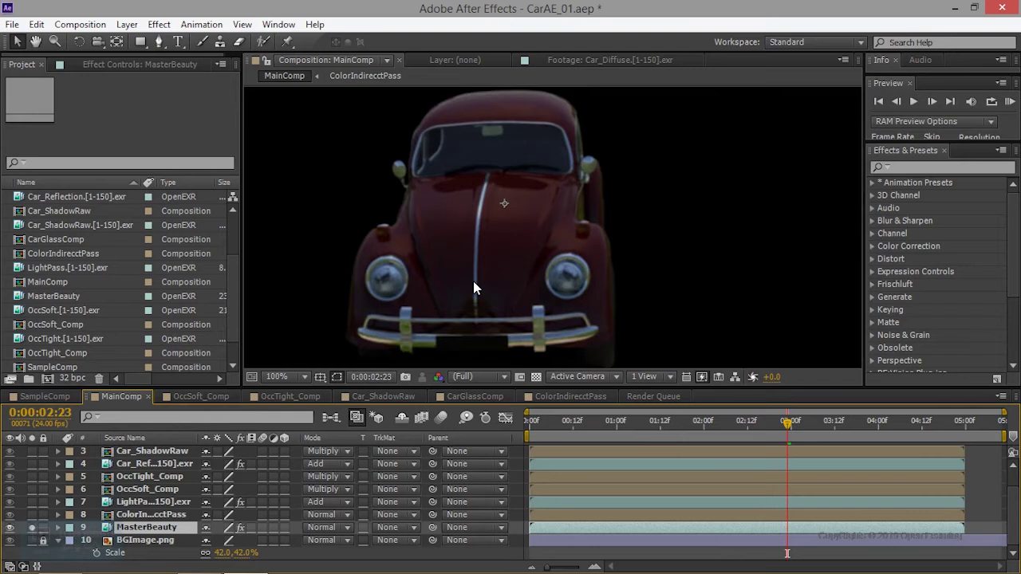
pyautogui.click(32, 540)
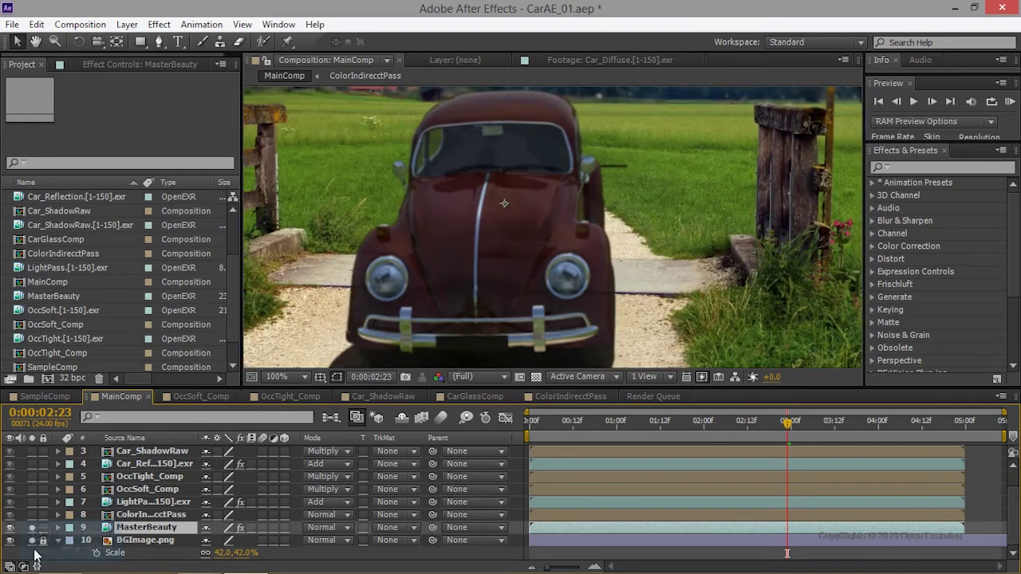
pyautogui.scroll(2, 632, 203)
pyautogui.scroll(1, 632, 203)
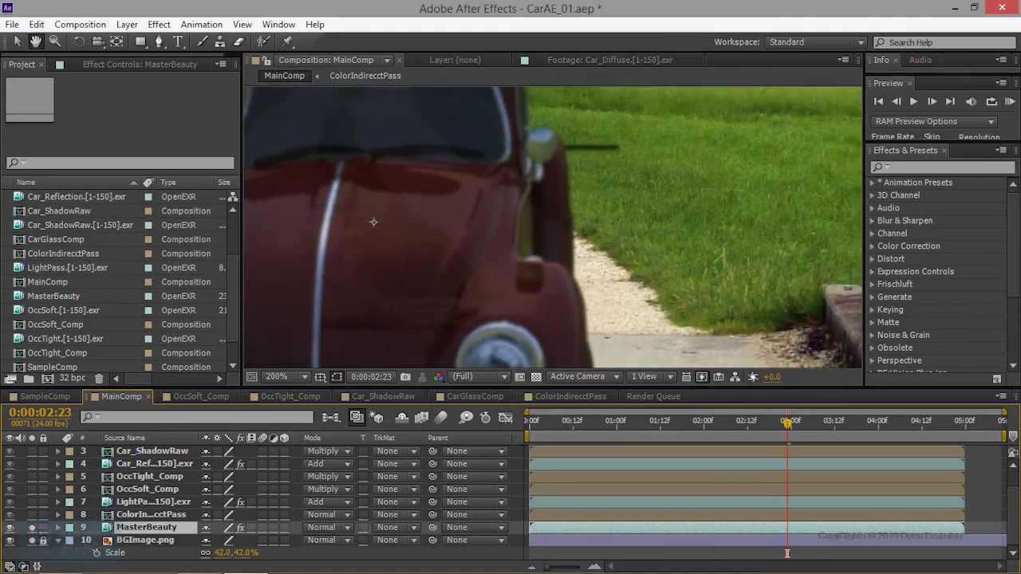
pyautogui.scroll(1, 548, 267)
pyautogui.click(159, 41)
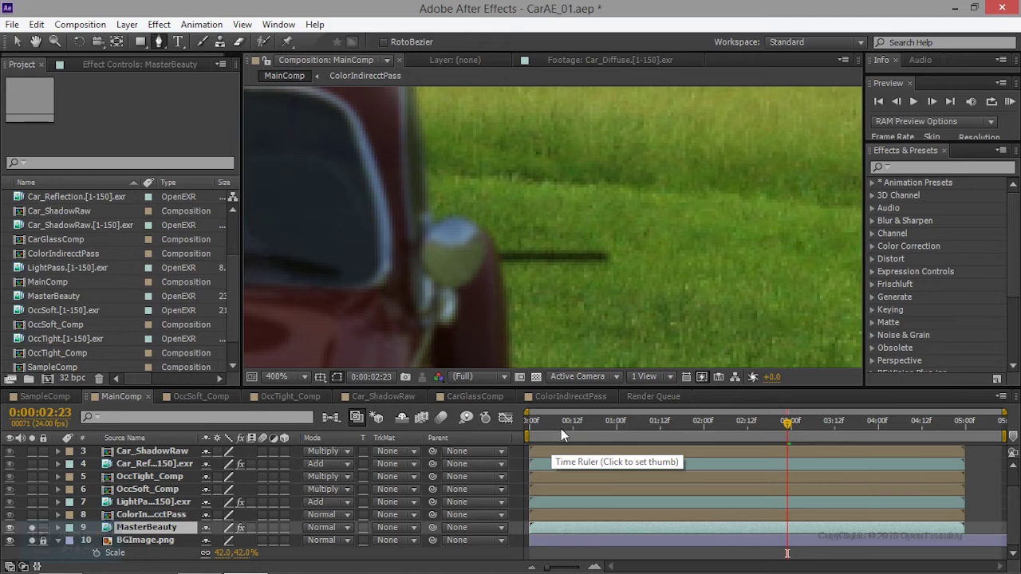
# Step: At frame 0, draw a closed four-point mask around the dark shadow line beside the car
pyautogui.moveTo(561, 428); pyautogui.dragTo(399, 426)
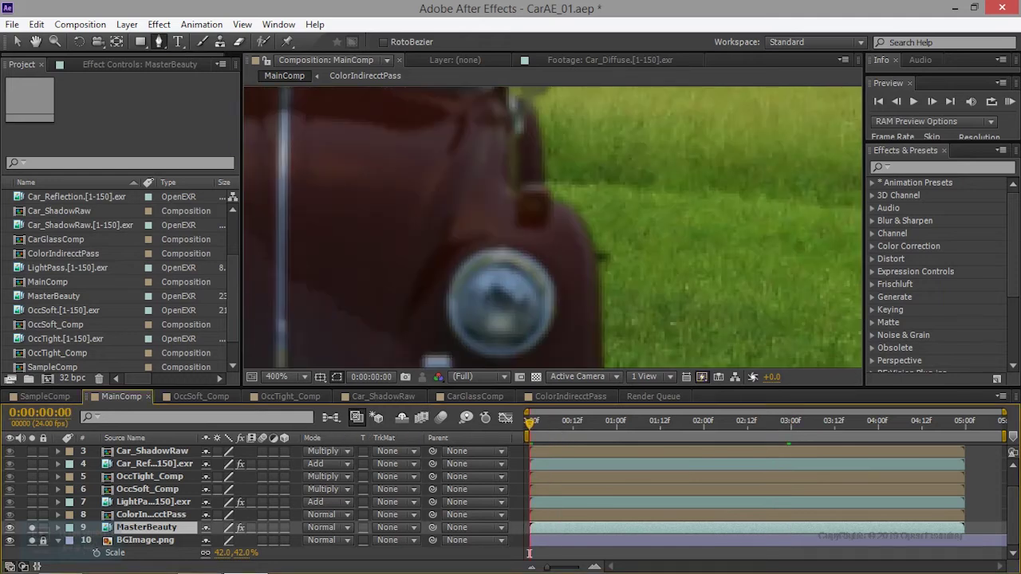
pyautogui.moveTo(597, 245); pyautogui.dragTo(612, 241)
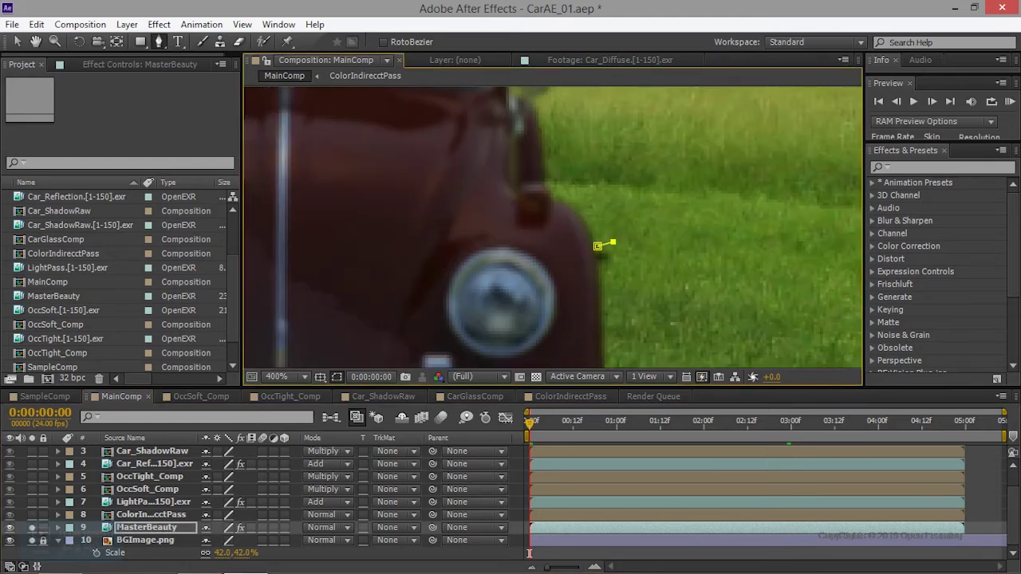
pyautogui.click(615, 263)
pyautogui.click(600, 261)
pyautogui.click(597, 246)
# Step: Reveal MasterBeauty's Mask 1 properties and set a Mask Path keyframe at 0:00:00:00
pyautogui.click(58, 527)
pyautogui.scroll(-1, 57, 527)
pyautogui.scroll(-2, 163, 519)
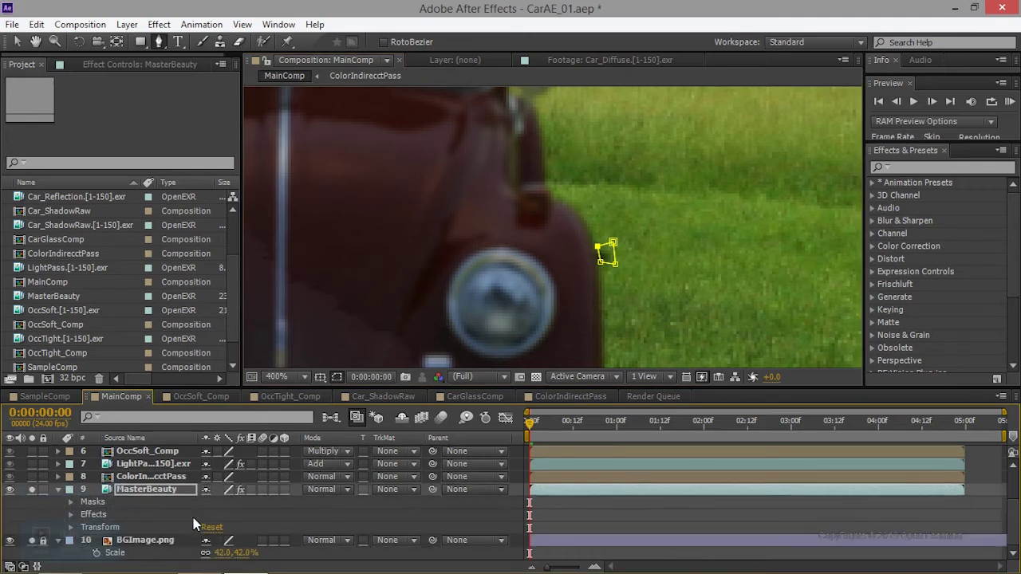
pyautogui.click(70, 502)
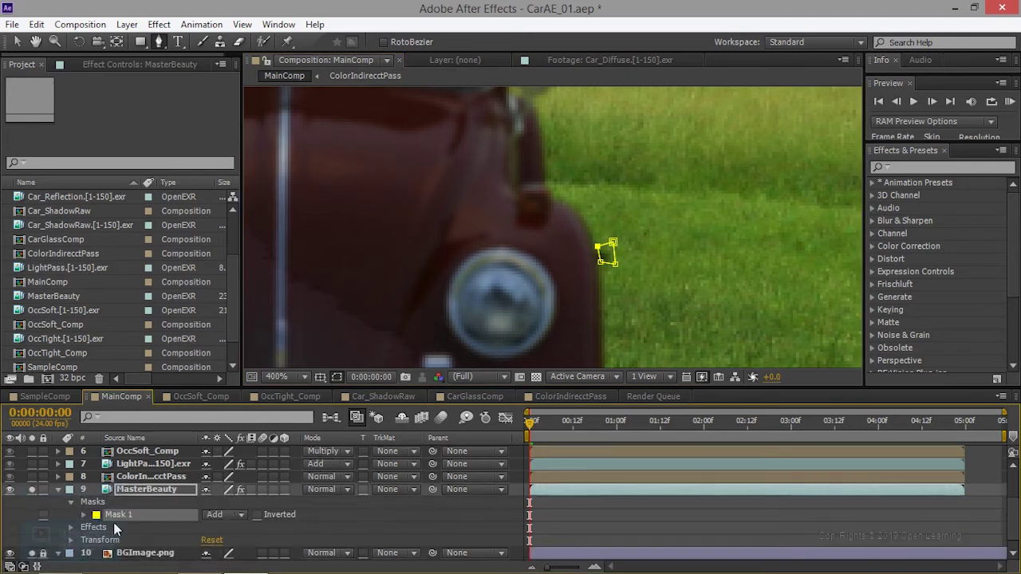
pyautogui.click(85, 515)
pyautogui.scroll(-1, 86, 514)
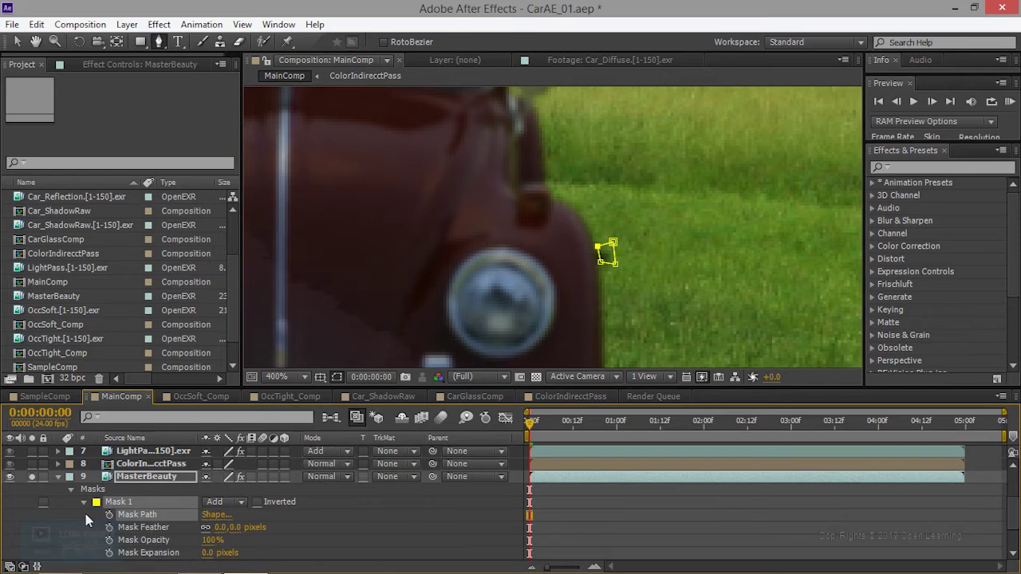
pyautogui.scroll(-3, 157, 523)
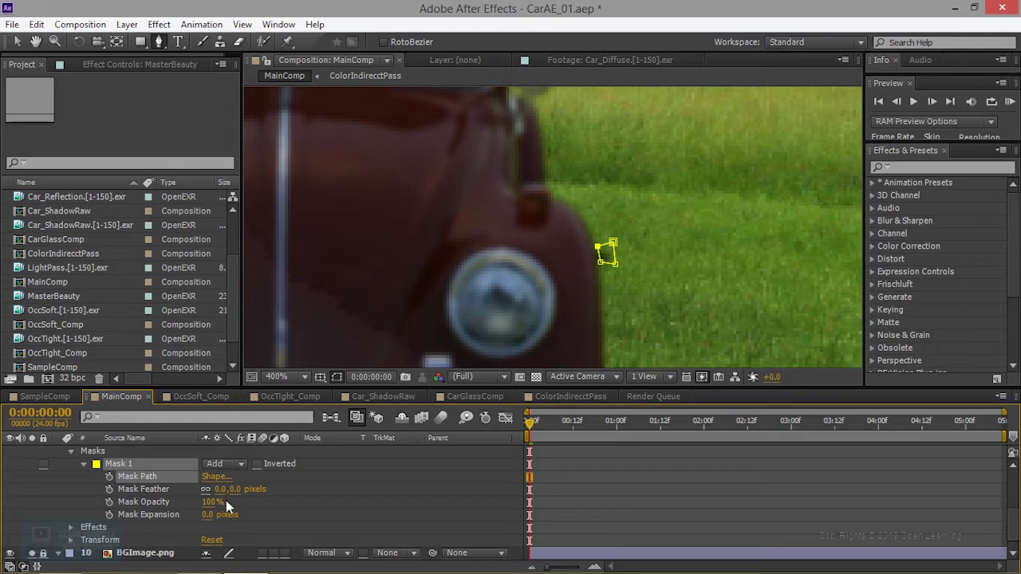
pyautogui.click(109, 476)
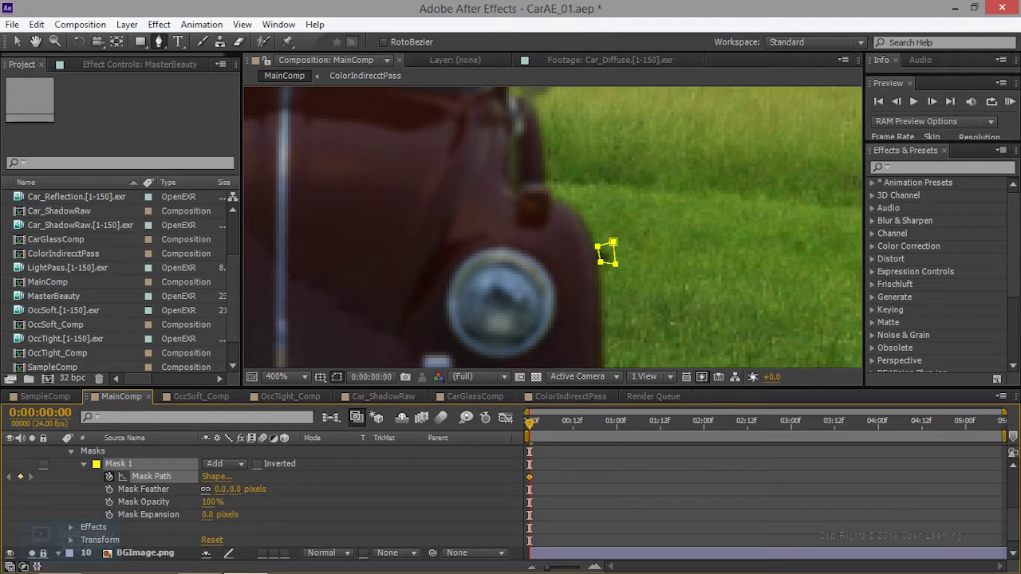
# Step: Add a Mask Path keyframe at frame 9, then shift the two left mask points slightly right near frame 23
pyautogui.click(16, 41)
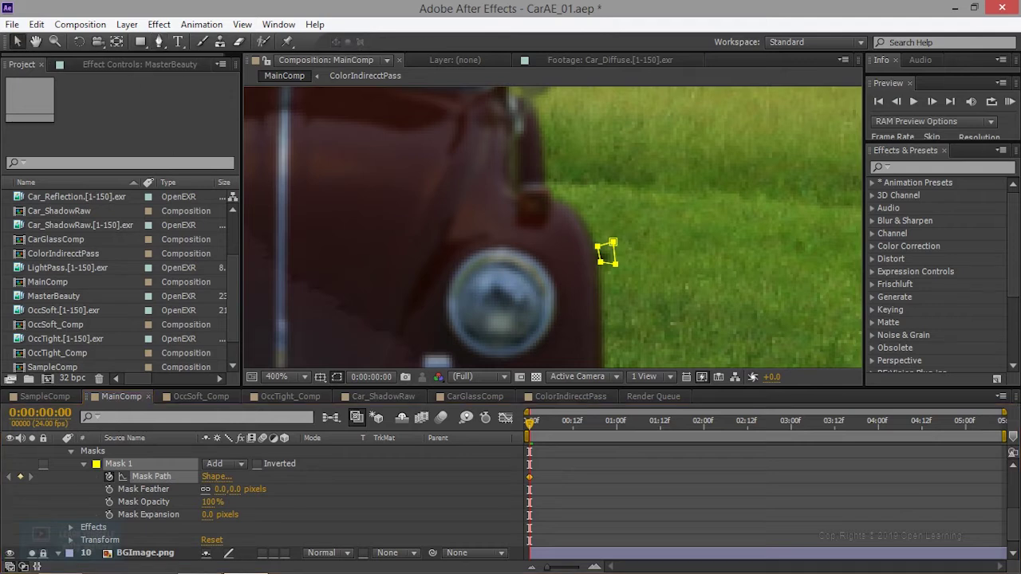
pyautogui.moveTo(530, 422); pyautogui.dragTo(562, 422)
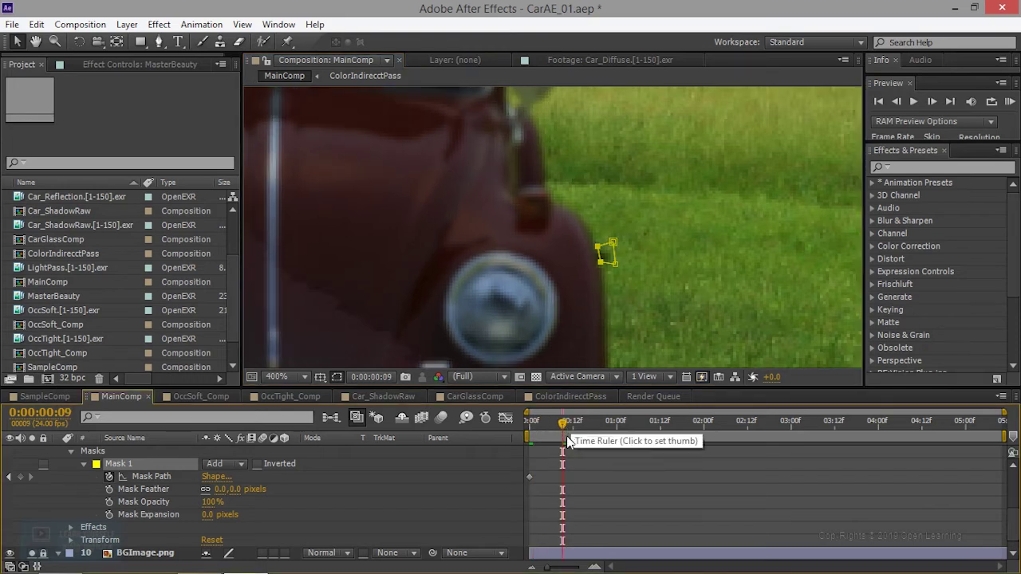
pyautogui.click(20, 476)
pyautogui.moveTo(563, 423); pyautogui.dragTo(610, 425)
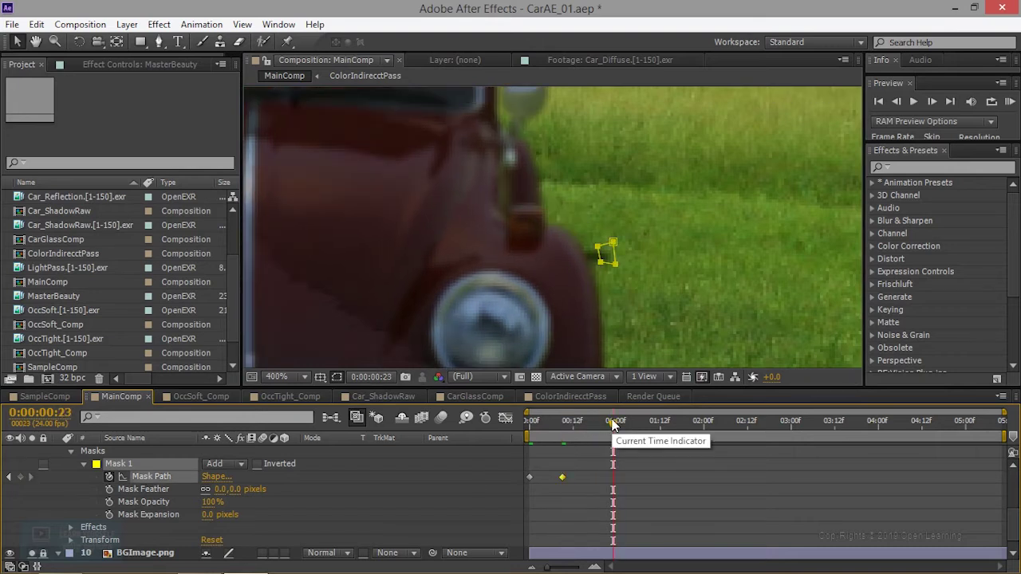
pyautogui.moveTo(583, 234)
pyautogui.mouseDown()
pyautogui.moveTo(604, 281)
pyautogui.moveTo(582, 250)
pyautogui.mouseUp()
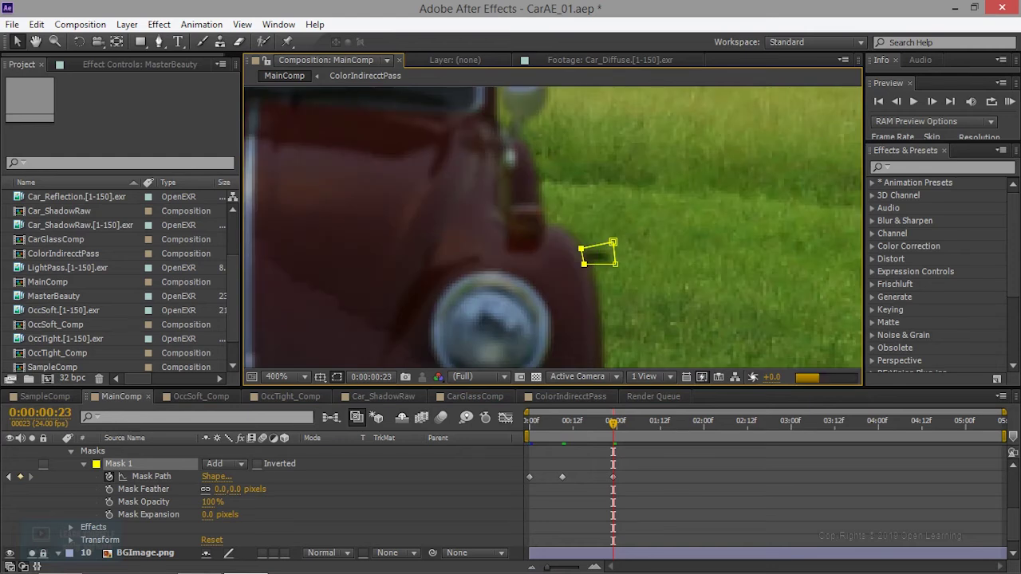
pyautogui.moveTo(581, 249); pyautogui.dragTo(587, 249)
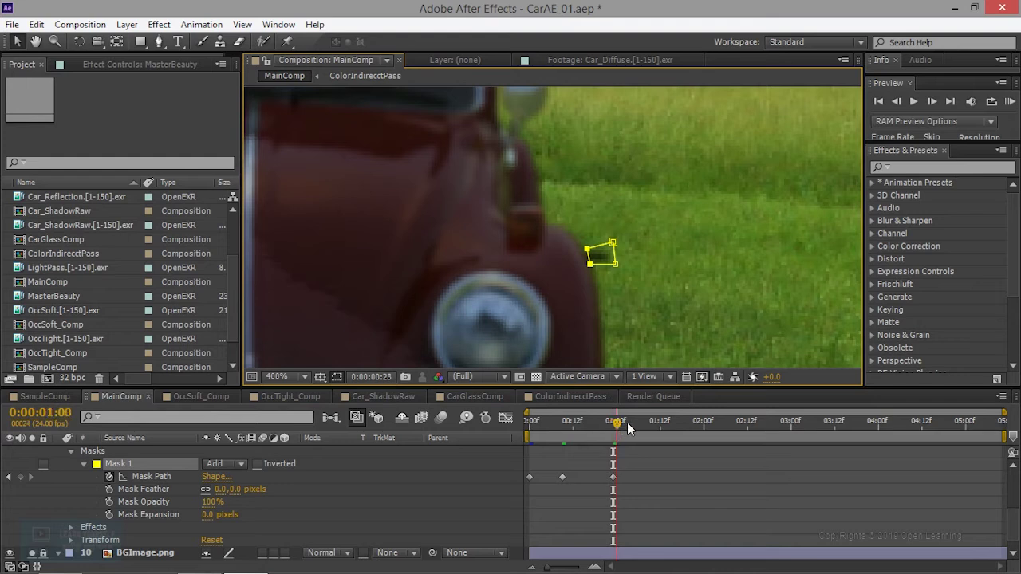
# Step: At 0:00:01:08, pull the two left mask points far left along the shadow and fine-tune them
pyautogui.moveTo(614, 426); pyautogui.dragTo(646, 422)
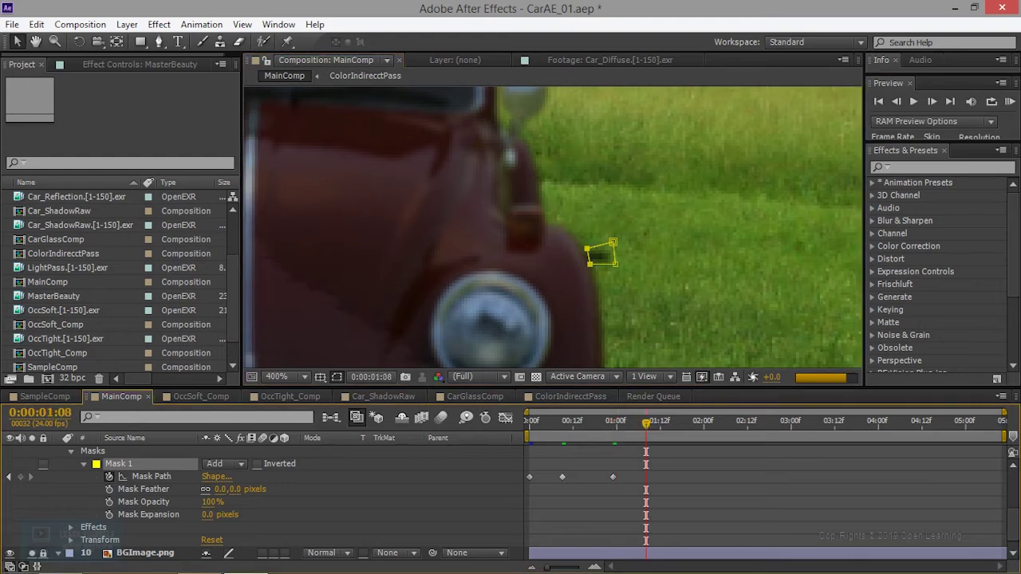
pyautogui.moveTo(588, 256); pyautogui.dragTo(545, 252)
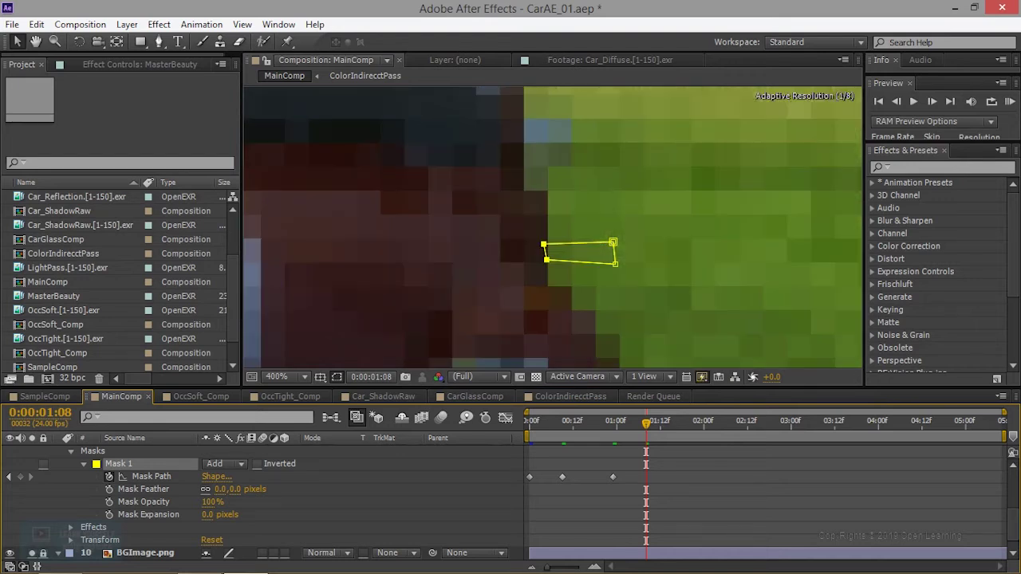
pyautogui.moveTo(545, 252); pyautogui.dragTo(549, 252)
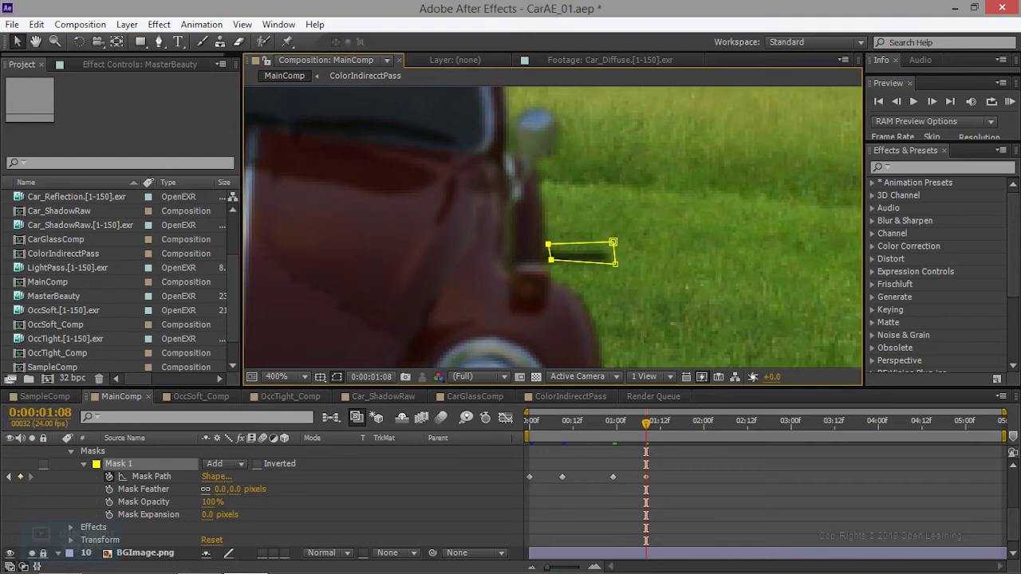
pyautogui.moveTo(549, 252); pyautogui.dragTo(553, 252)
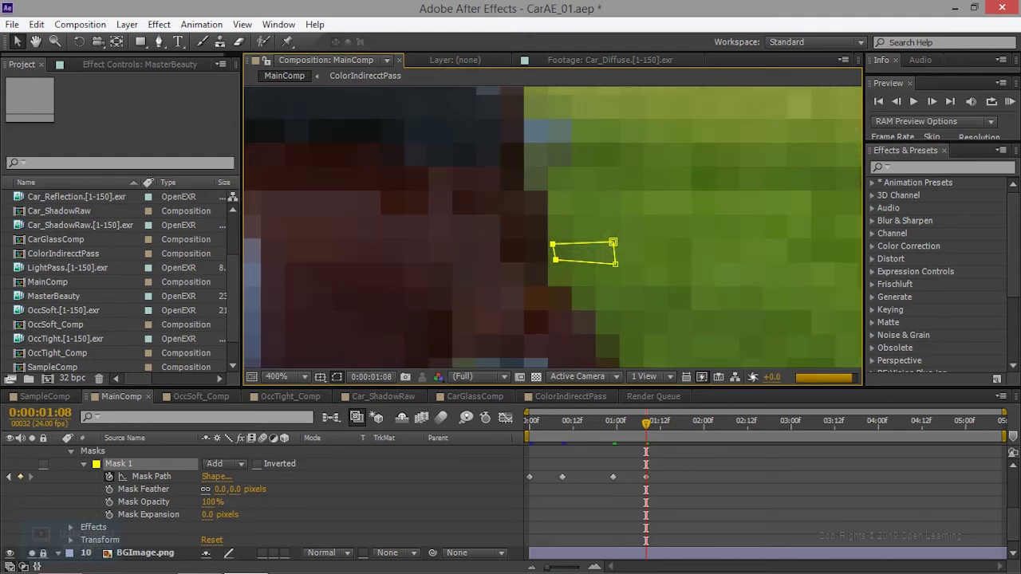
pyautogui.click(564, 264)
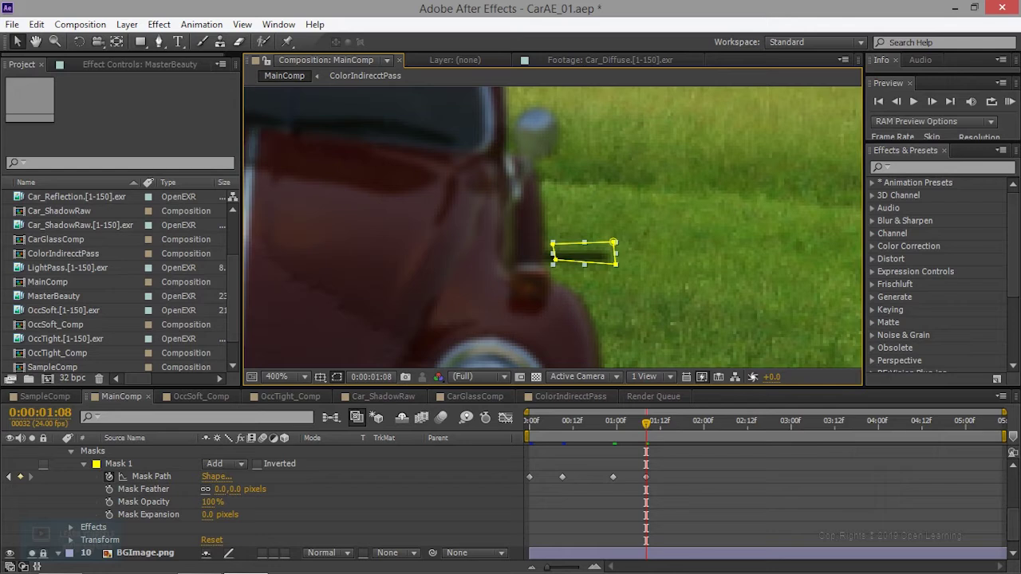
# Step: Try nudging the whole mask, undo it, then nudge just the top-left mask point
pyautogui.click(119, 464)
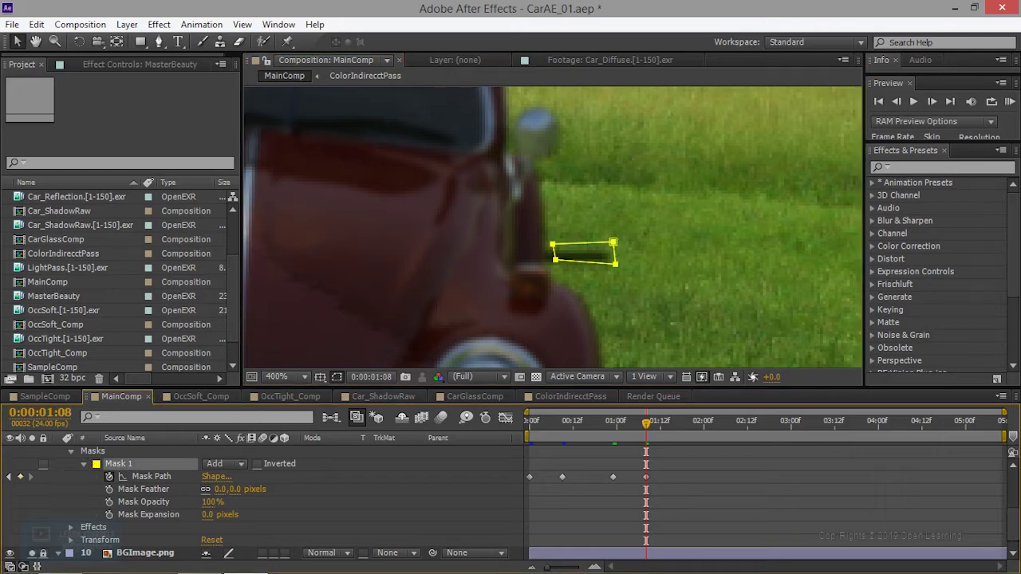
pyautogui.press('Left')
pyautogui.press('Left')
pyautogui.press('Left')
pyautogui.press('Down')
pyautogui.press('Down')
pyautogui.press('Down')
pyautogui.hotkey('ctrl', 'z')
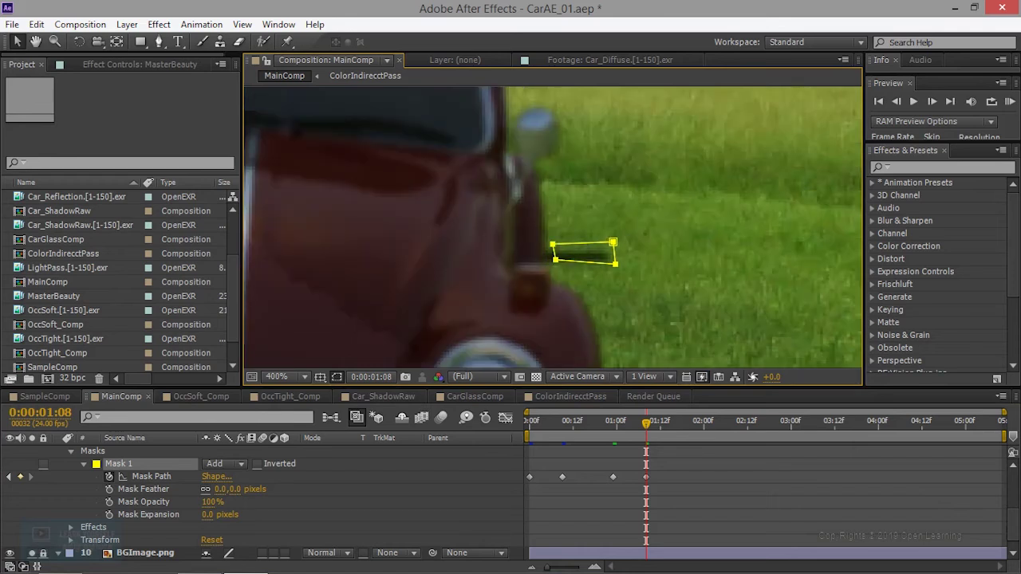
pyautogui.moveTo(533, 227); pyautogui.dragTo(568, 254)
pyautogui.press('Right')
pyautogui.press('Right')
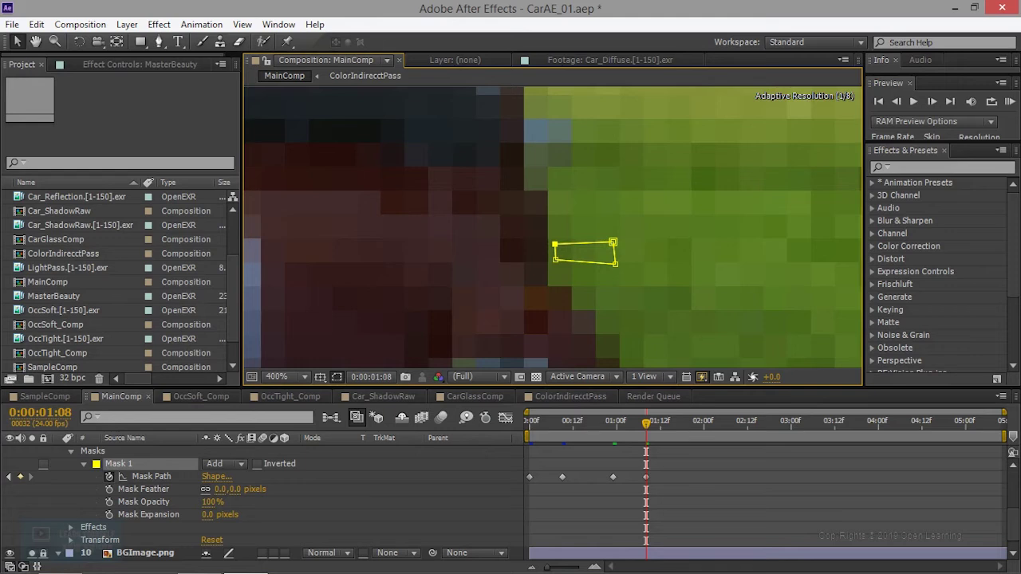
pyautogui.press('Left')
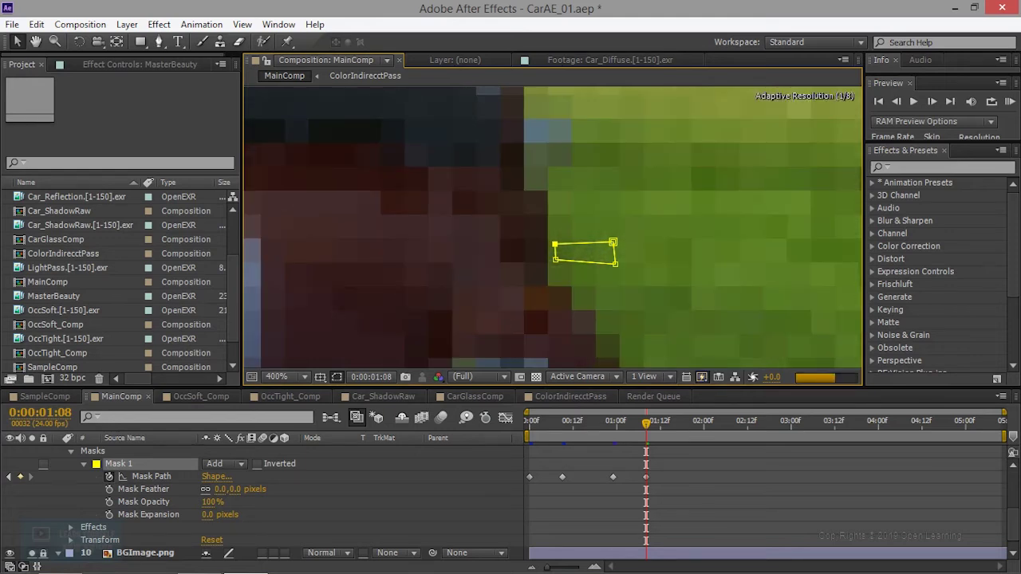
# Step: Set the preview to Half resolution and move the bottom-left and bottom-right mask points down
pyautogui.click(478, 376)
pyautogui.click(480, 432)
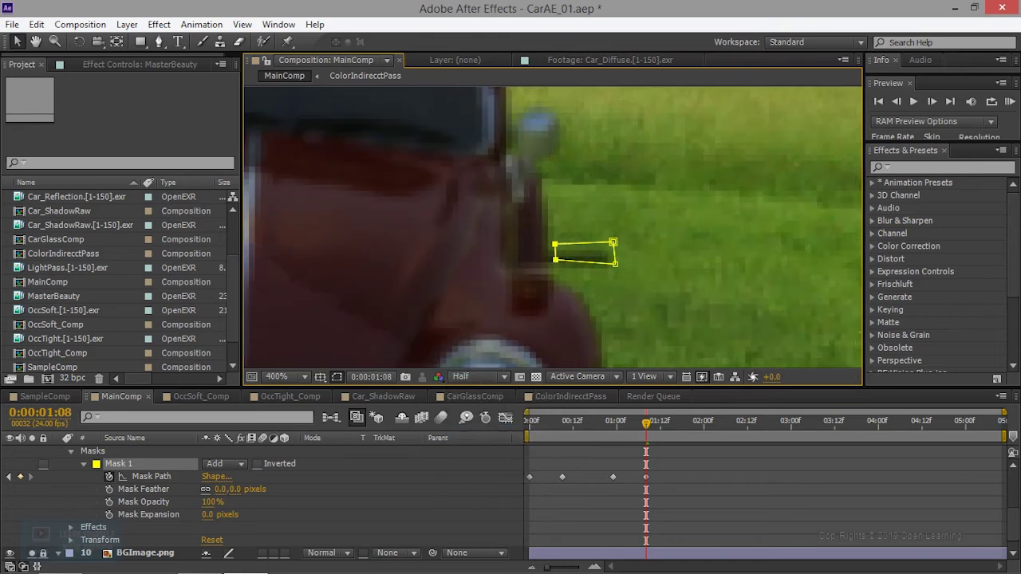
pyautogui.click(118, 463)
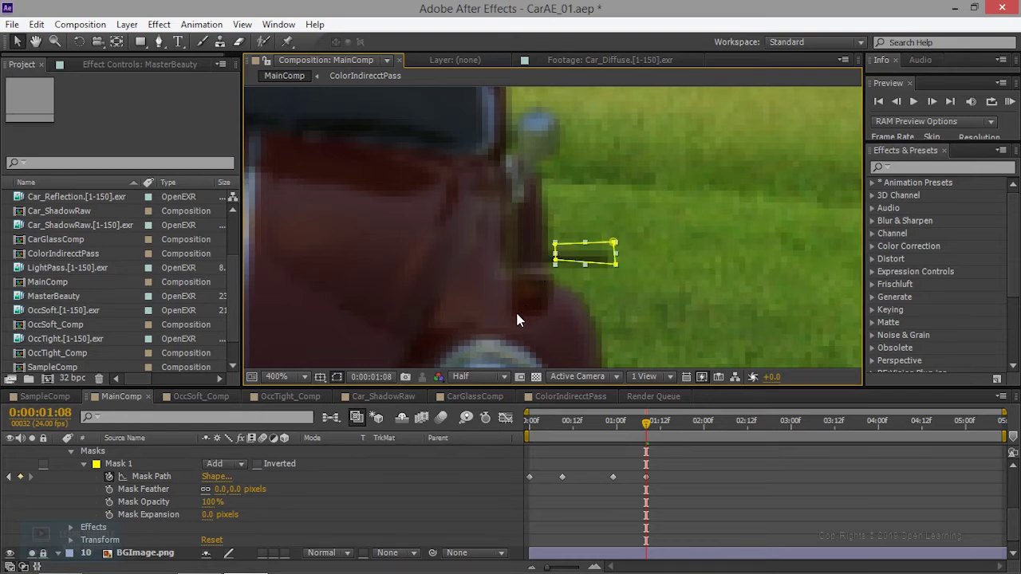
pyautogui.click(120, 463)
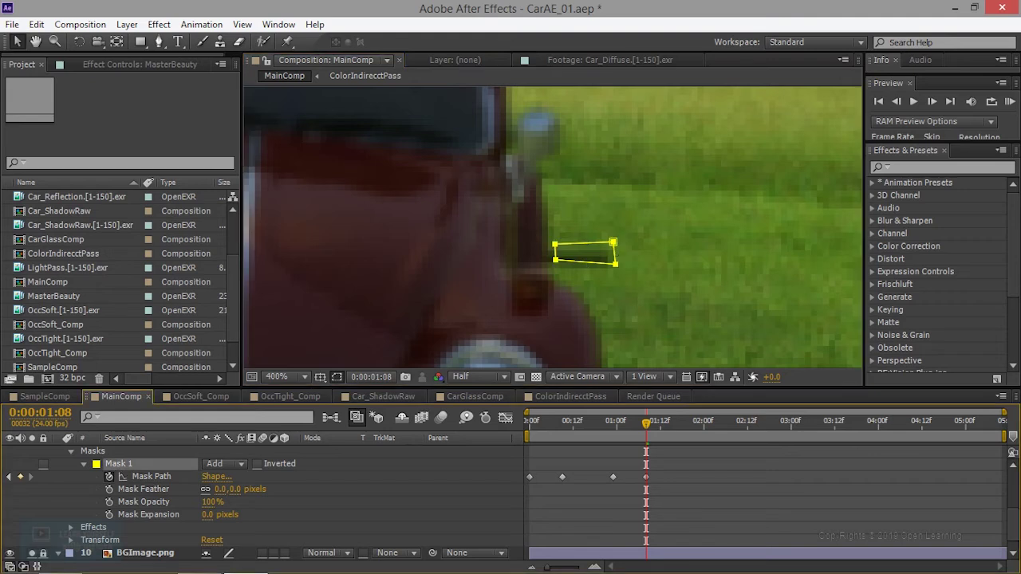
pyautogui.click(556, 259)
pyautogui.moveTo(556, 259); pyautogui.dragTo(552, 265)
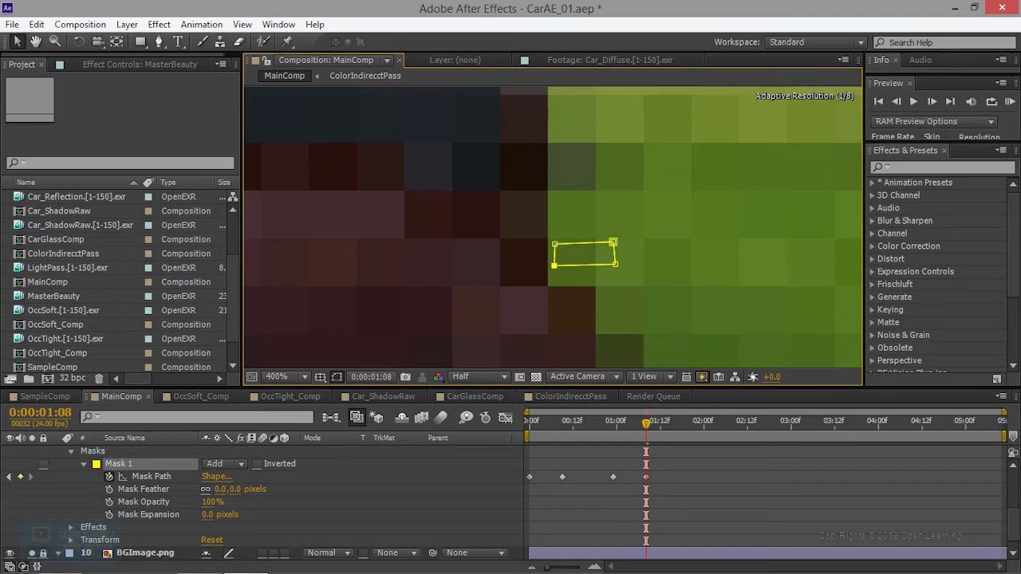
pyautogui.moveTo(615, 263); pyautogui.dragTo(615, 275)
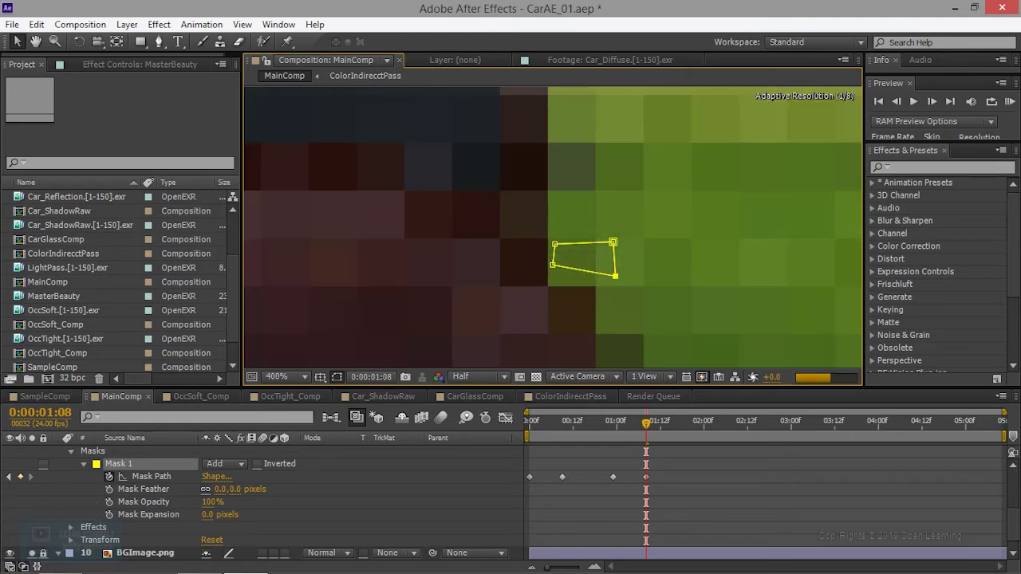
pyautogui.moveTo(552, 265); pyautogui.dragTo(554, 267)
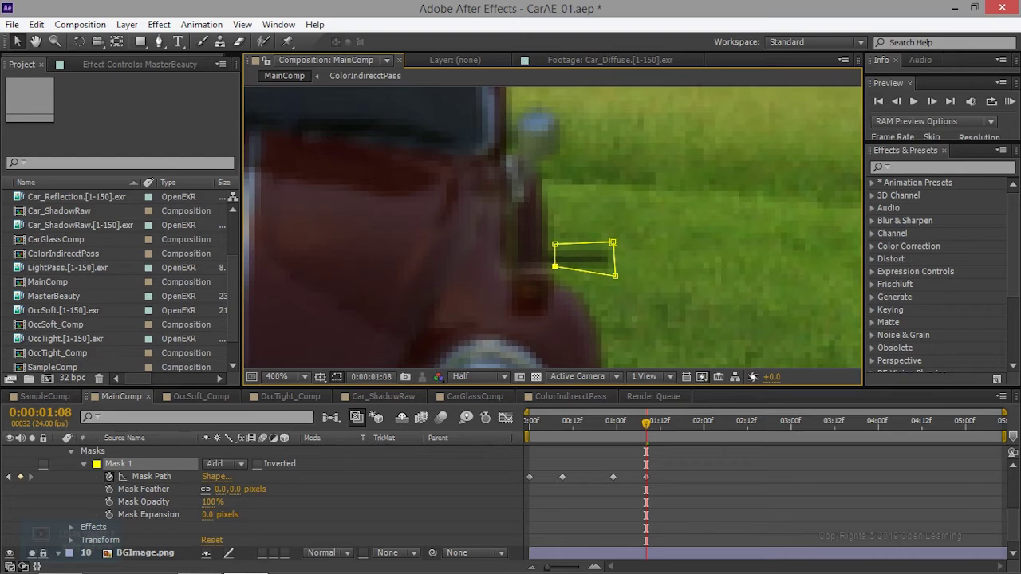
# Step: At 0:00:01:20, select both left mask corners and nudge them leftward with the arrow keys
pyautogui.moveTo(664, 428); pyautogui.dragTo(691, 425)
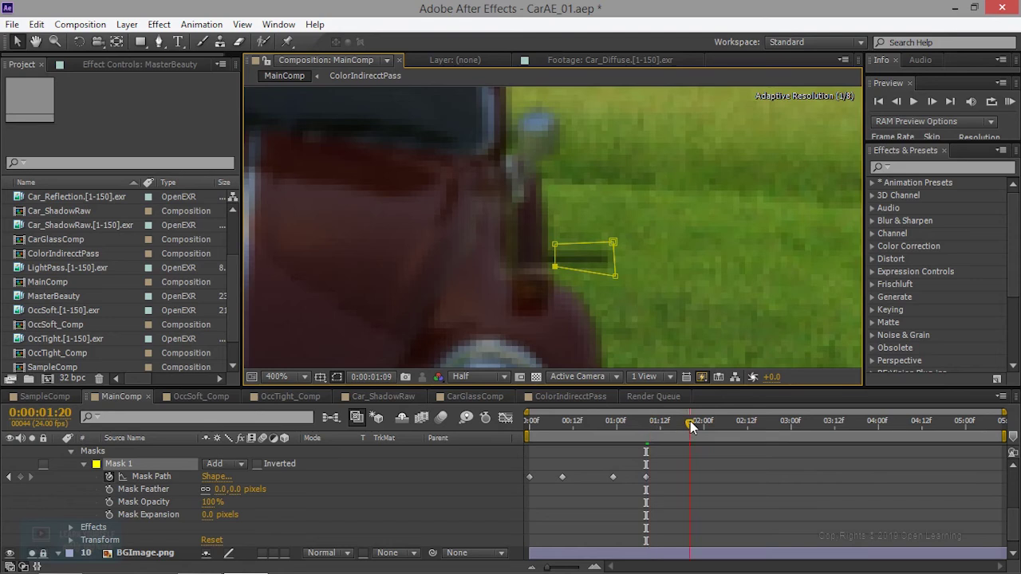
pyautogui.keyDown('shift'); pyautogui.click(555, 244); pyautogui.keyUp('shift')
pyautogui.press('Left')
pyautogui.press('Left')
pyautogui.press('Left')
pyautogui.press('Left')
pyautogui.press('Left')
pyautogui.press('Left')
pyautogui.press('Left')
pyautogui.press('Right')
pyautogui.press('Right')
pyautogui.press('Right')
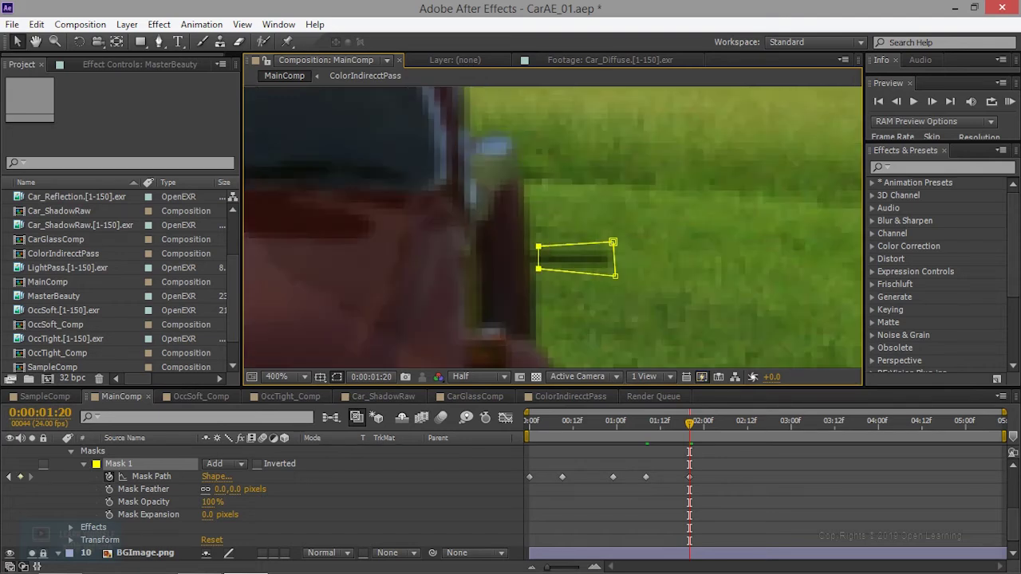
pyautogui.press('Left')
pyautogui.press('Left')
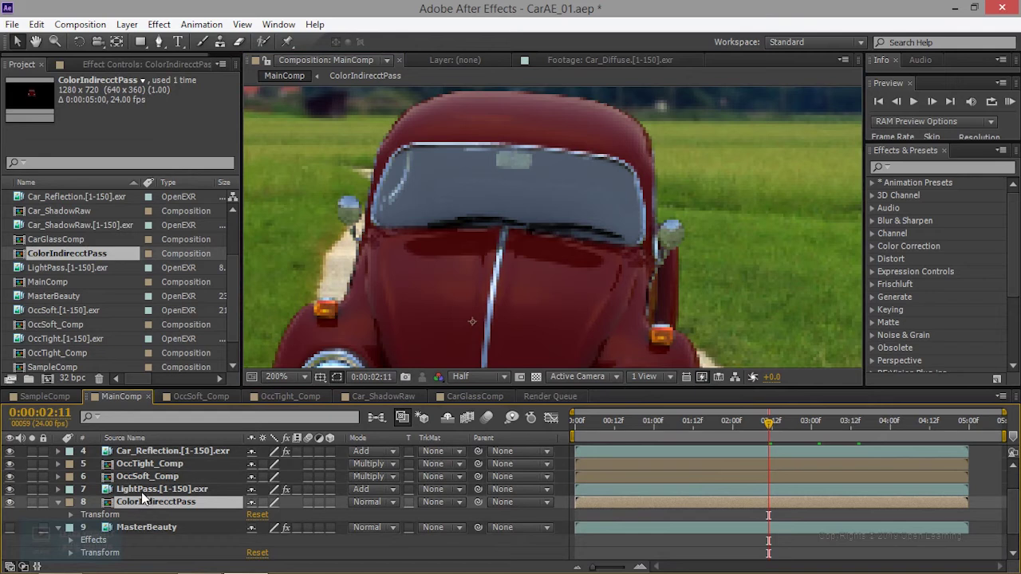
# Step: Show, then hide ColorIndirecctPass's mask properties and collapse the layer
pyautogui.hotkey('ctrl', 'v')
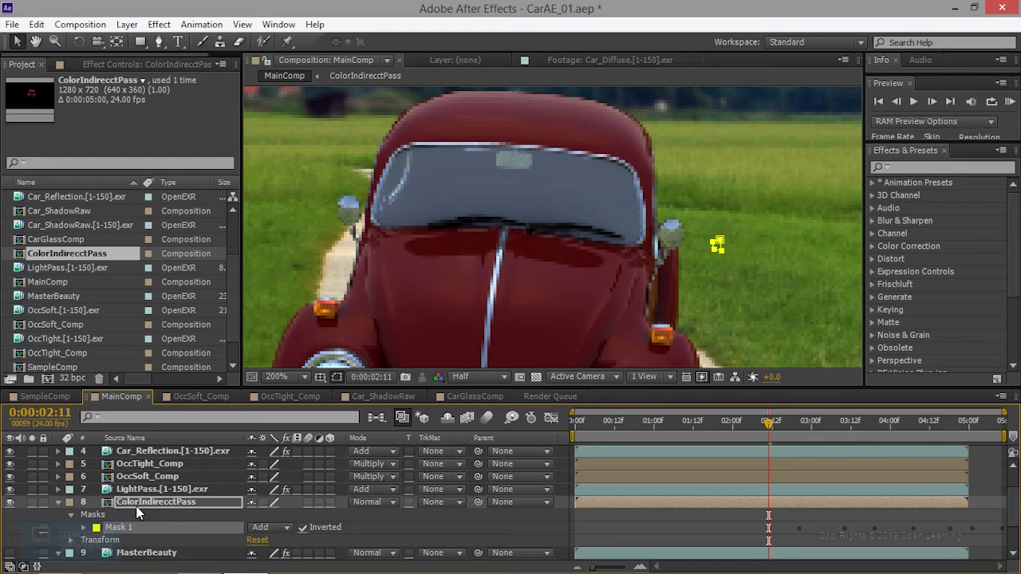
pyautogui.hotkey('ctrl', 'z')
pyautogui.click(57, 502)
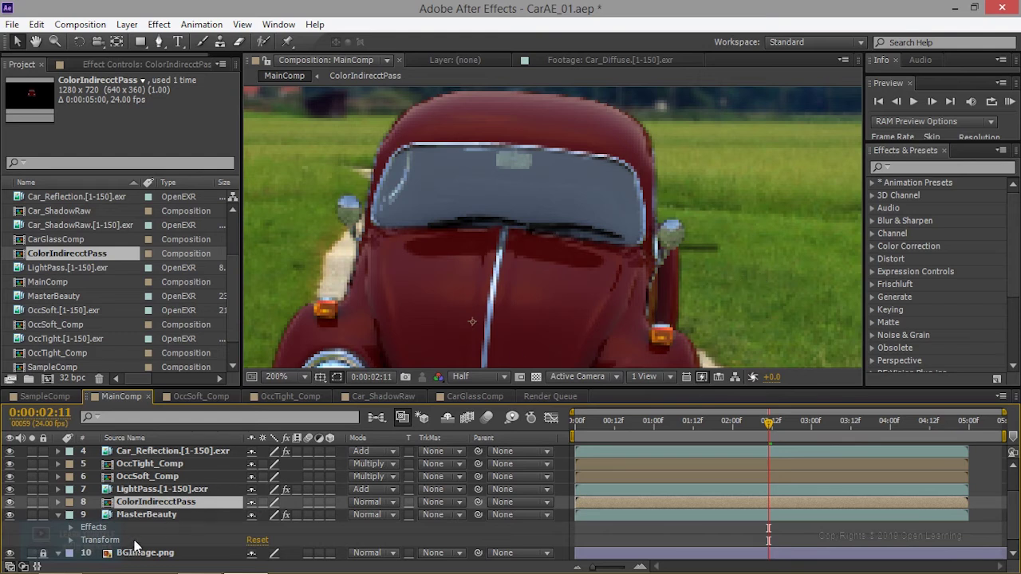
# Step: Zoom the viewer back out, move to 0:00:01:15, and bring up the Render Queue
pyautogui.scroll(-2, 641, 246)
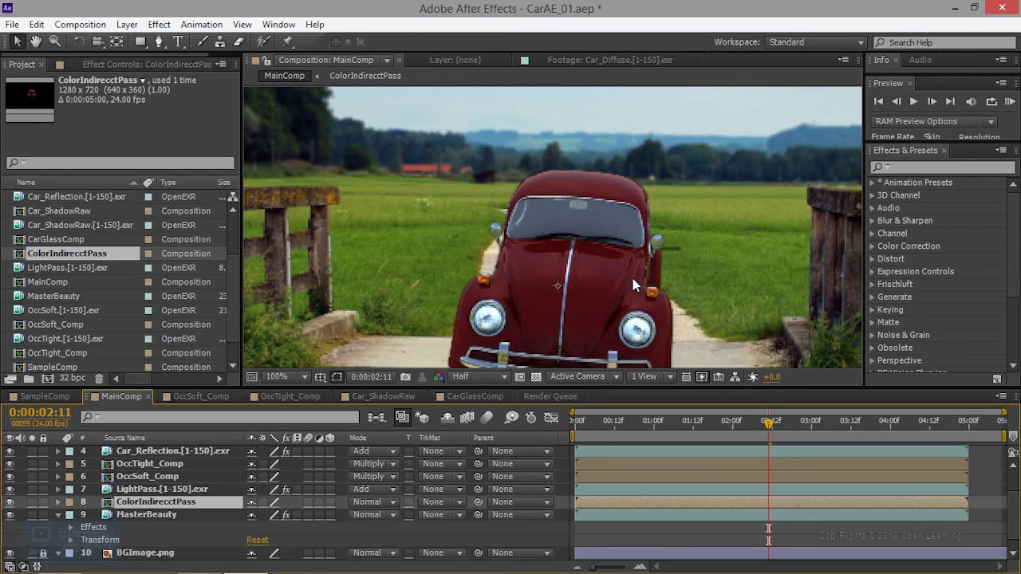
pyautogui.scroll(-2, 631, 275)
pyautogui.scroll(2, 630, 274)
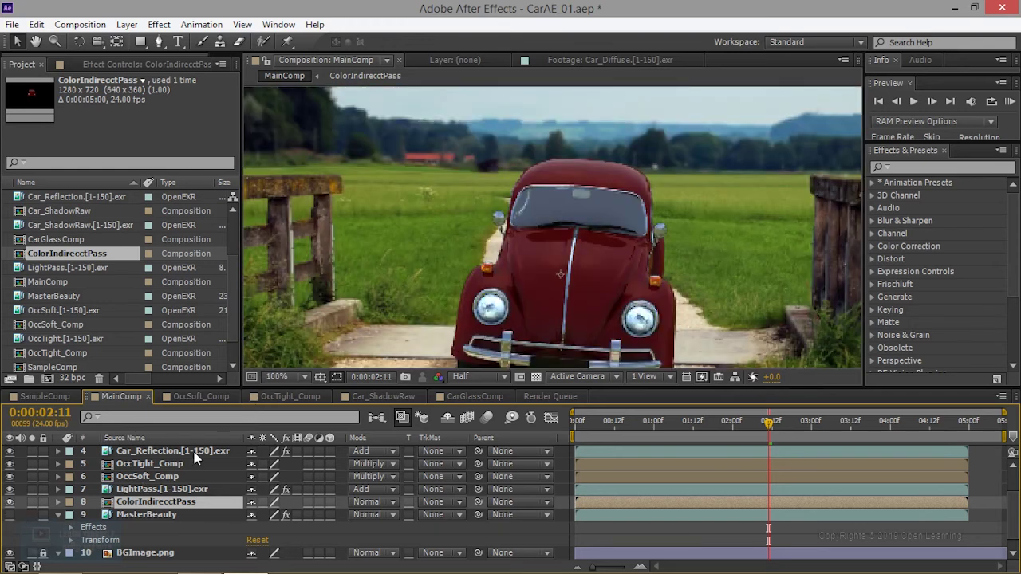
pyautogui.scroll(-2, 627, 249)
pyautogui.scroll(2, 628, 249)
pyautogui.click(703, 426)
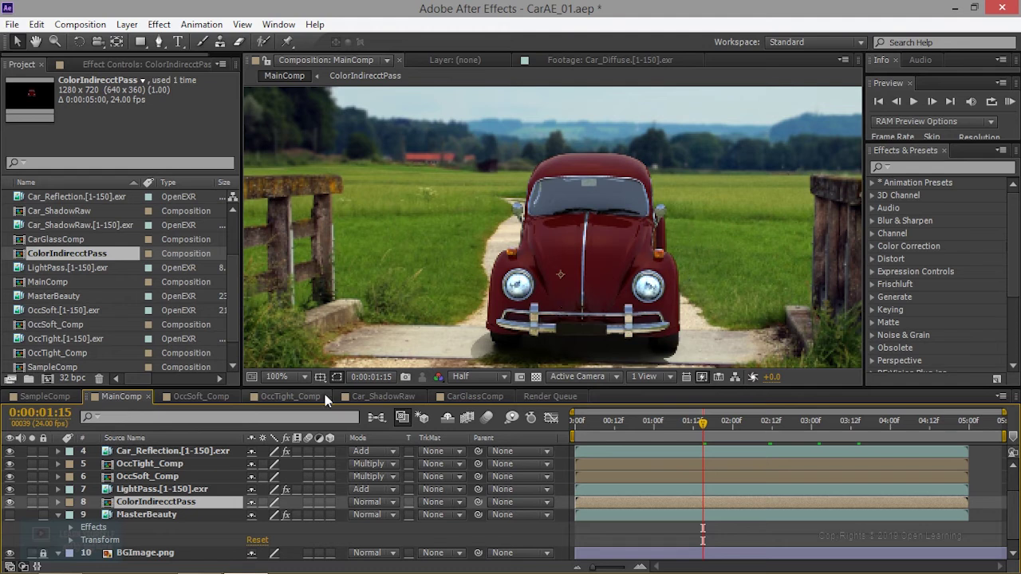
pyautogui.click(545, 398)
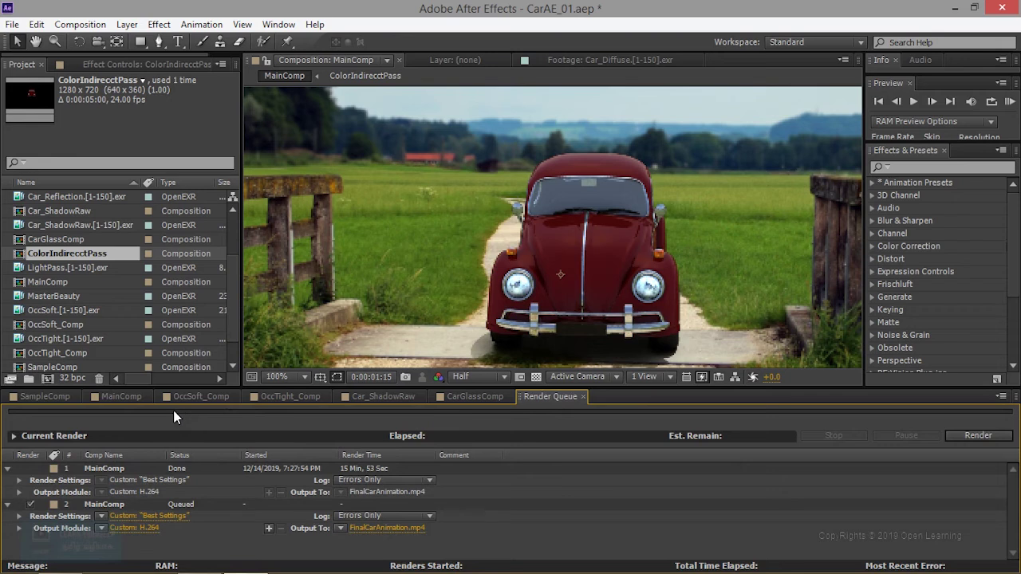
# Step: Save the project from the MainComp timeline and return to the Render Queue
pyautogui.click(124, 401)
pyautogui.hotkey('ctrl', 's')
pyautogui.click(556, 397)
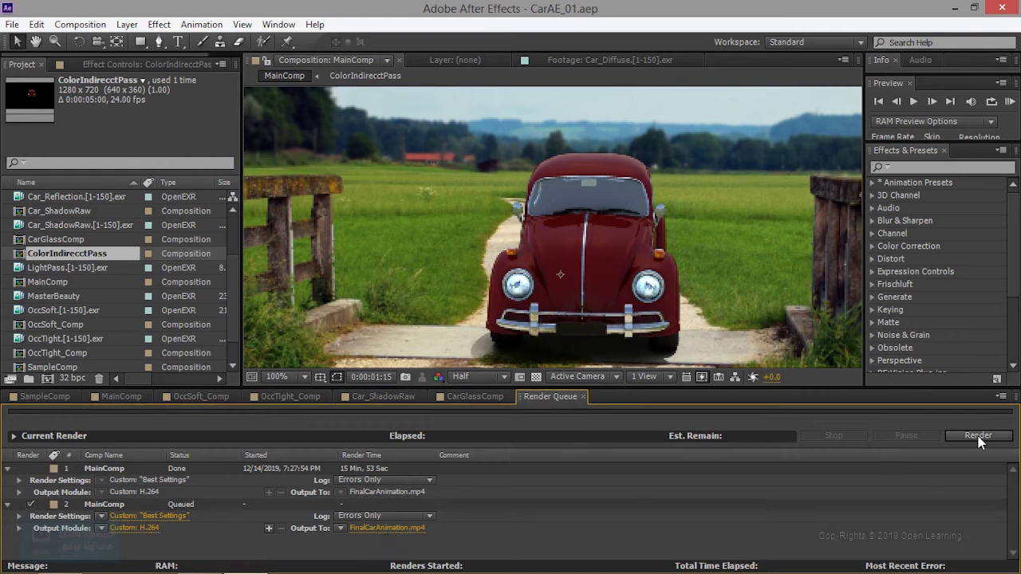
# Step: Give the queued MainComp render a custom time span ending at 0:00:01:00 and render it
pyautogui.click(153, 518)
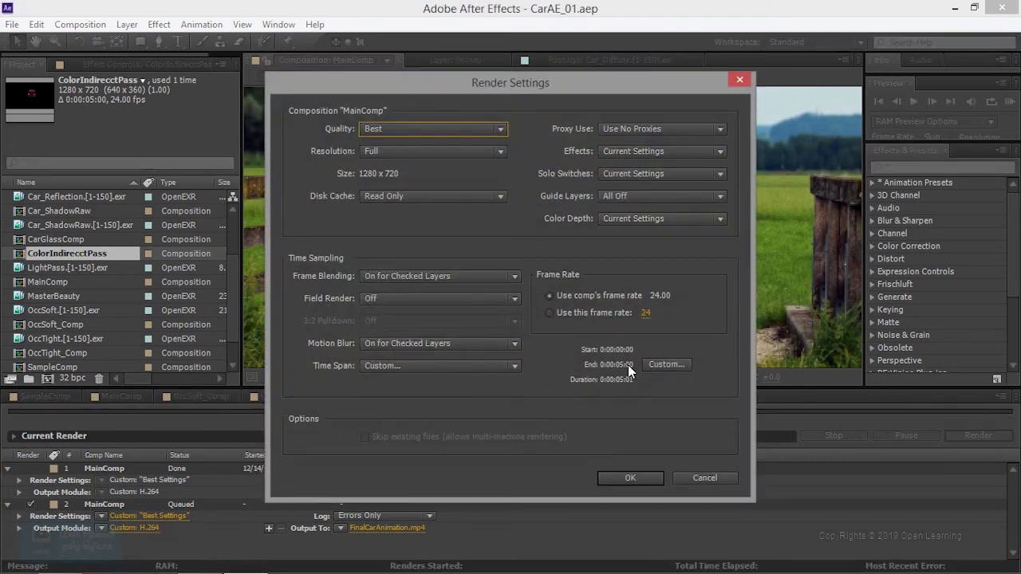
pyautogui.click(659, 364)
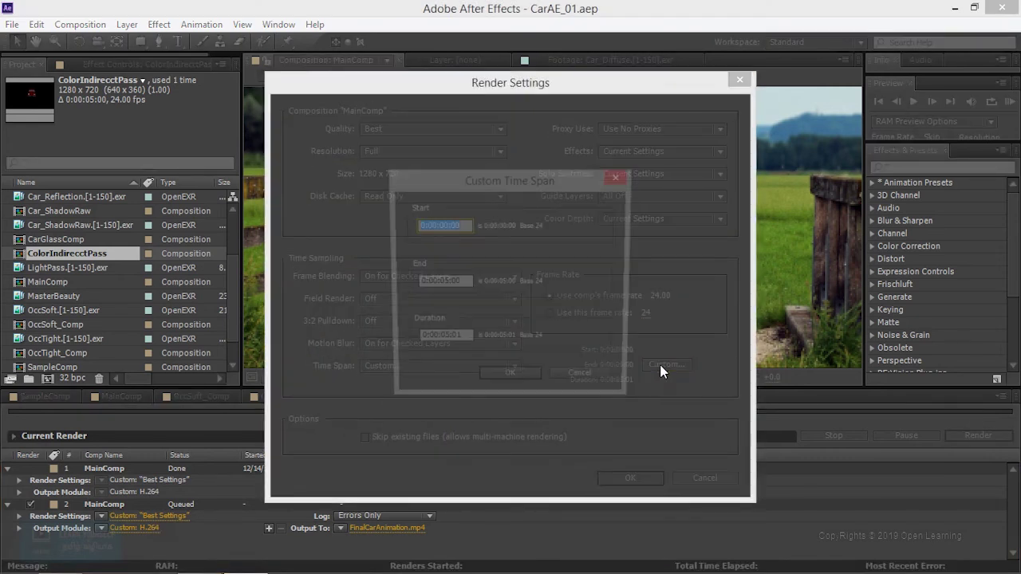
pyautogui.click(444, 283)
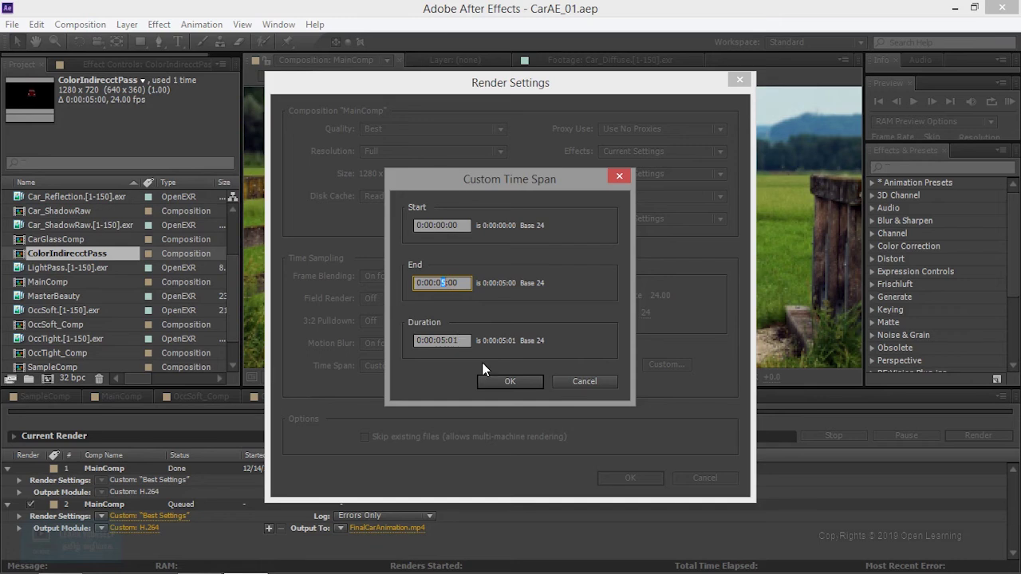
pyautogui.write('1')
pyautogui.click(511, 382)
pyautogui.click(604, 480)
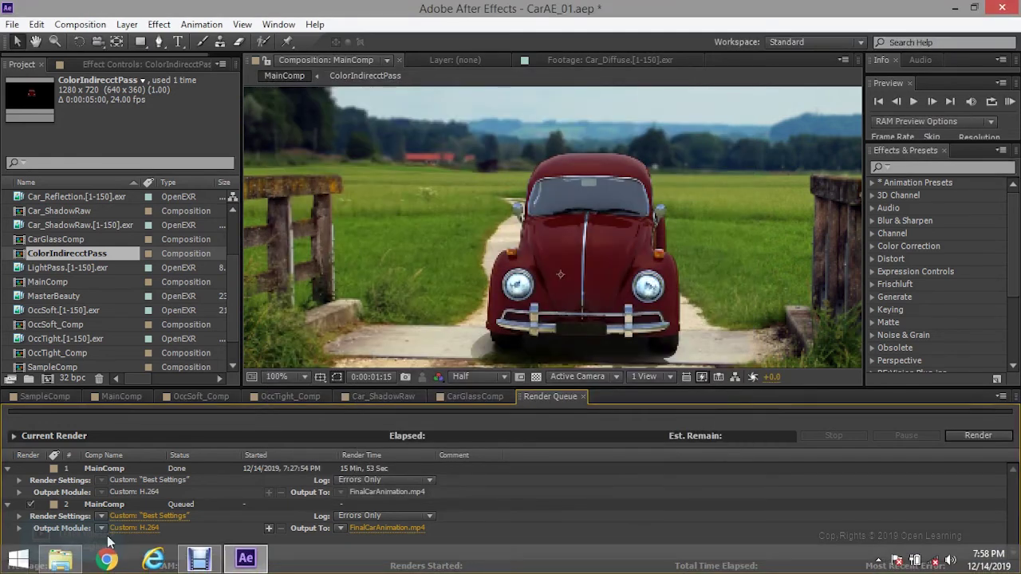
pyautogui.click(961, 435)
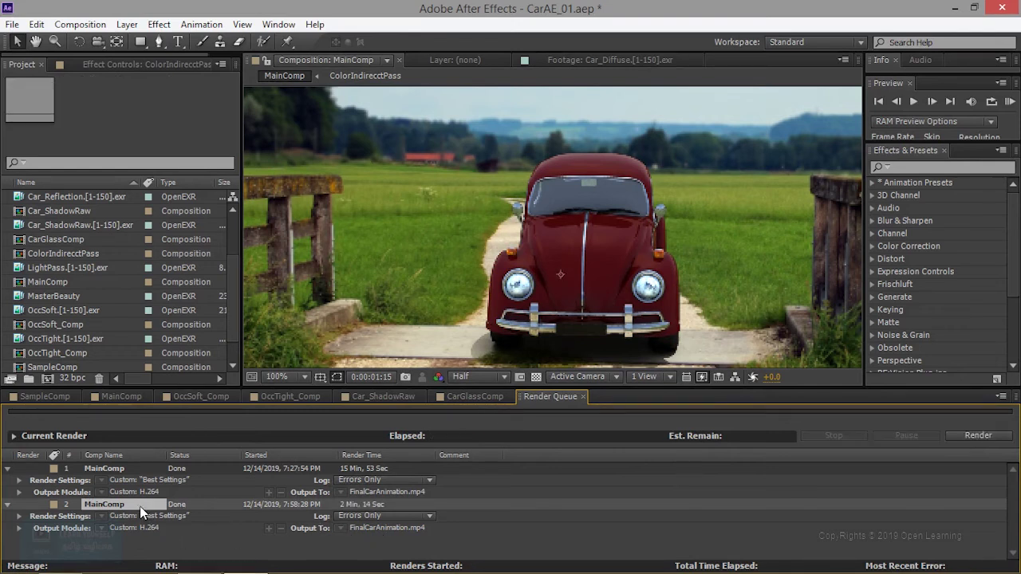
# Step: Duplicate the finished render item and set its custom time span end to 0:00:05:00
pyautogui.hotkey('ctrl', 'd')
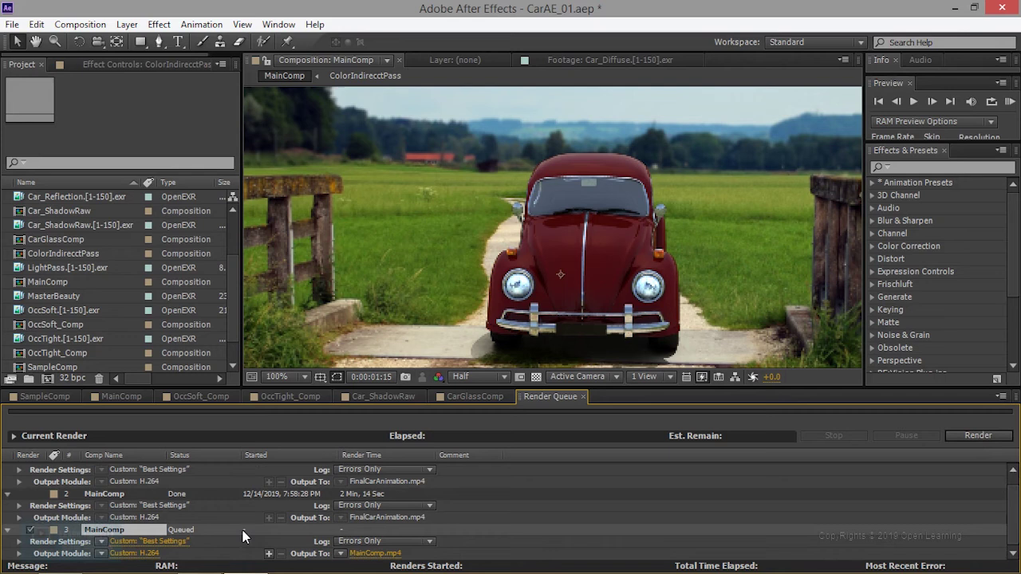
pyautogui.click(147, 553)
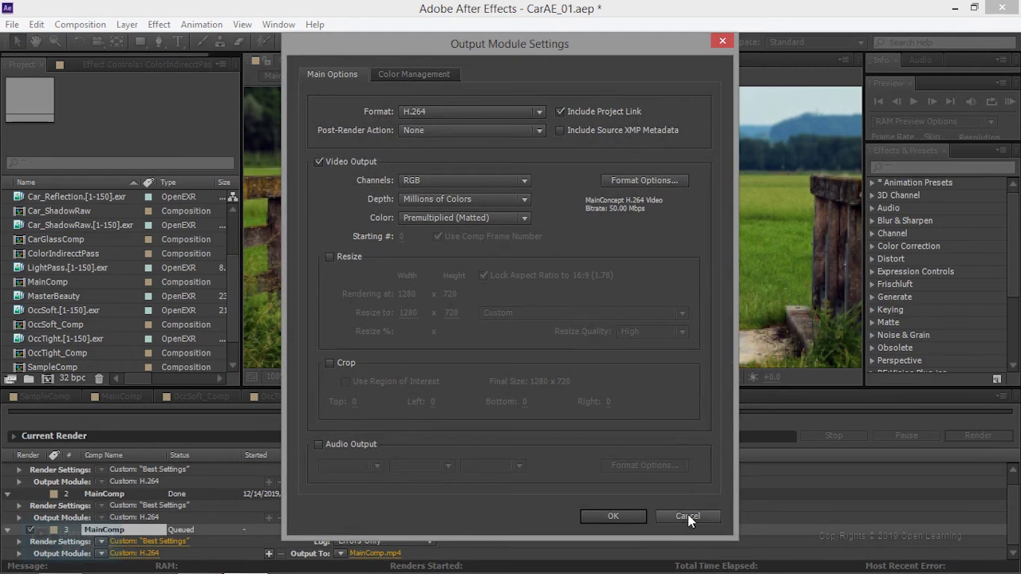
pyautogui.click(687, 516)
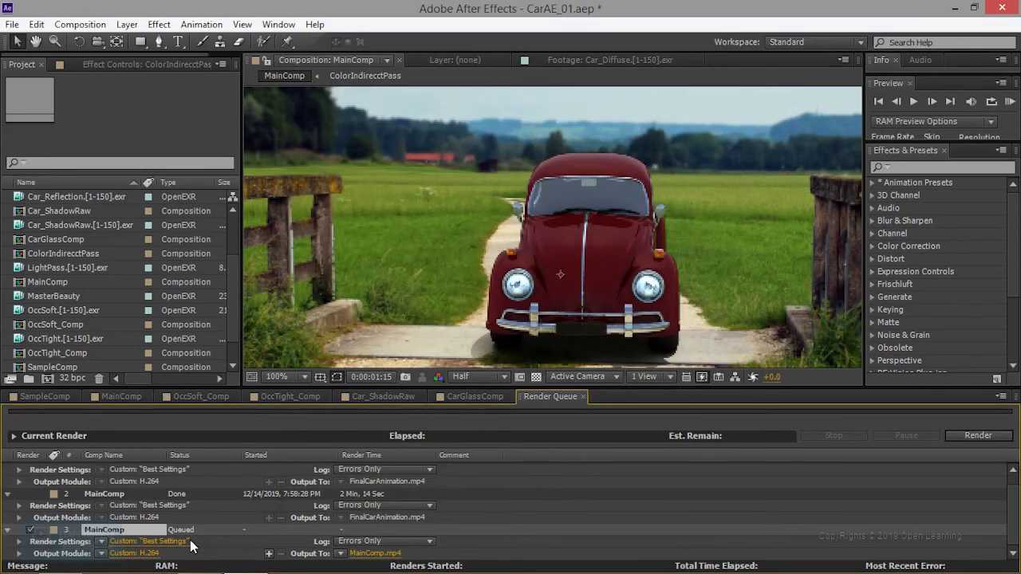
pyautogui.click(191, 542)
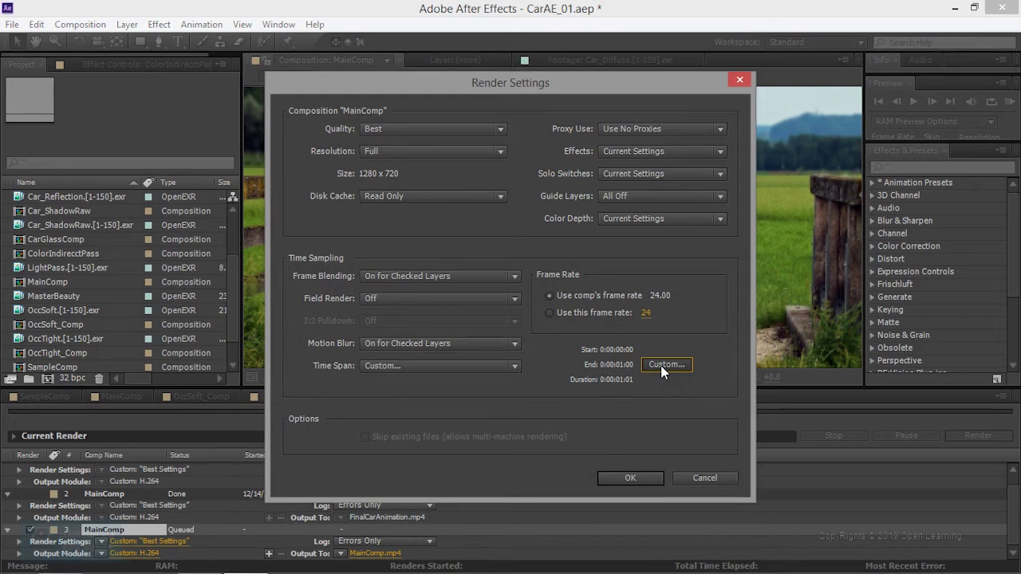
pyautogui.click(662, 364)
pyautogui.click(442, 283)
pyautogui.write('5:00')
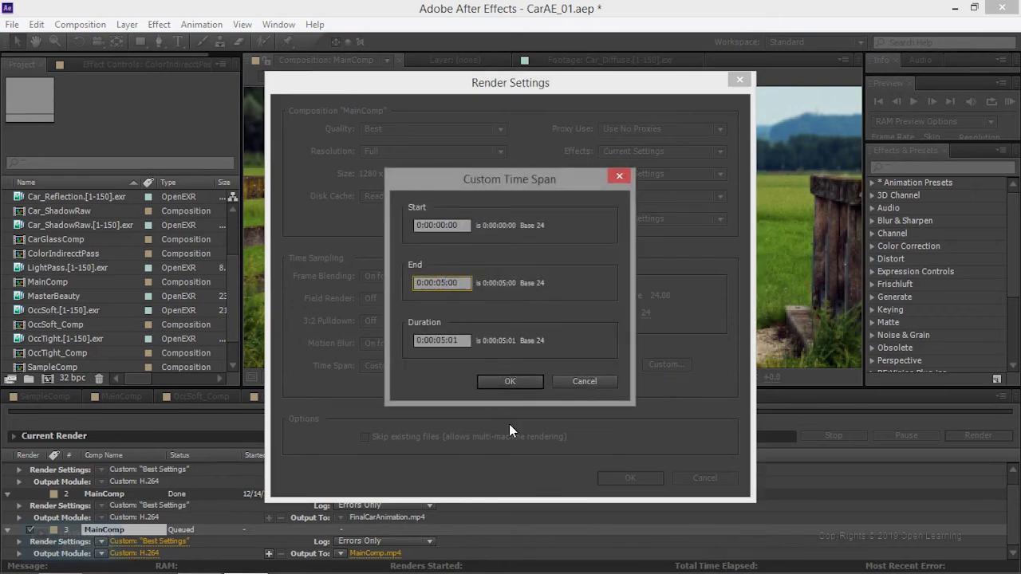
pyautogui.click(511, 381)
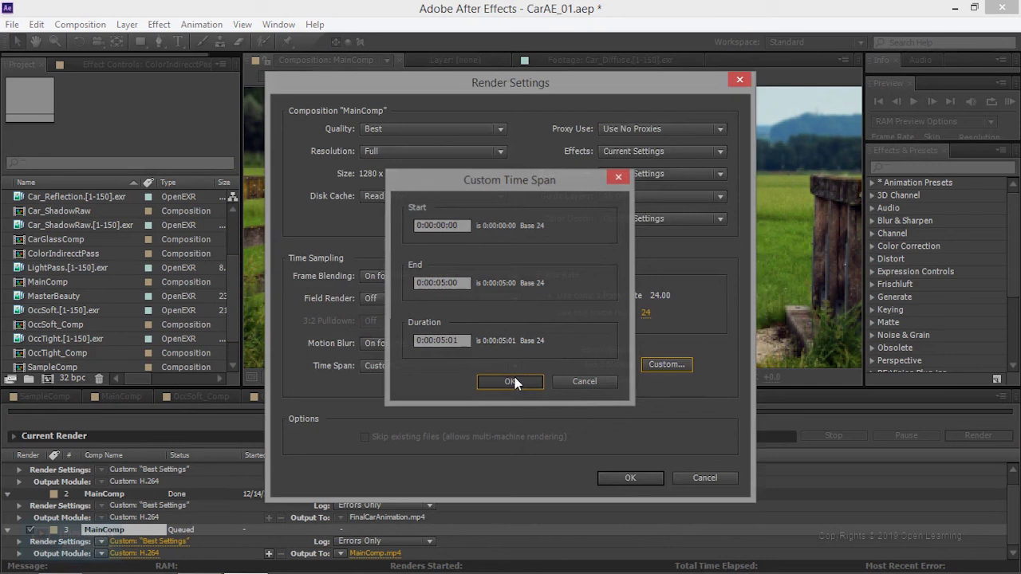
pyautogui.click(644, 478)
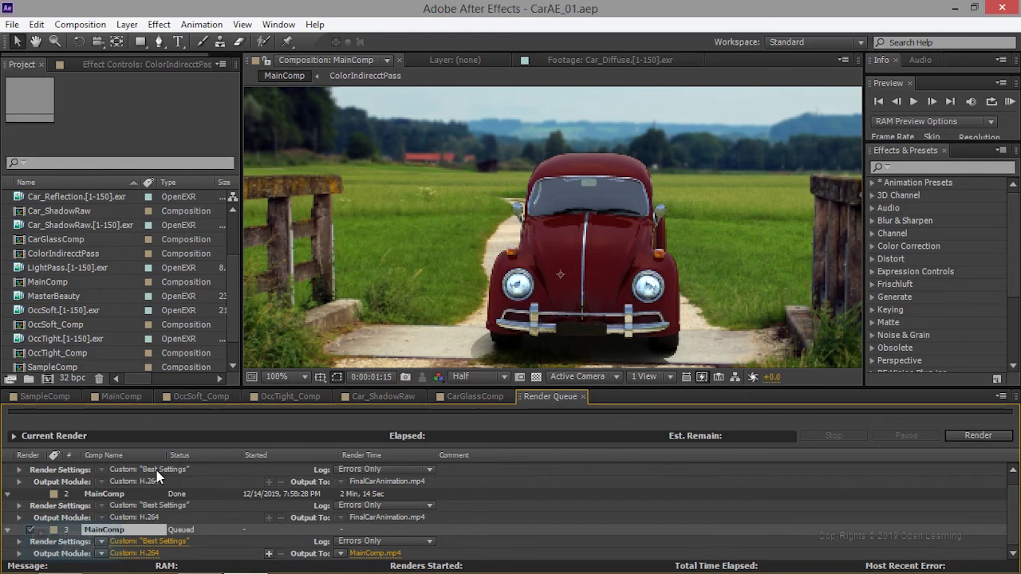
# Step: Delete both finished items from the queue, save the project, and render the five-second MainComp
pyautogui.scroll(1, 170, 493)
pyautogui.click(141, 473)
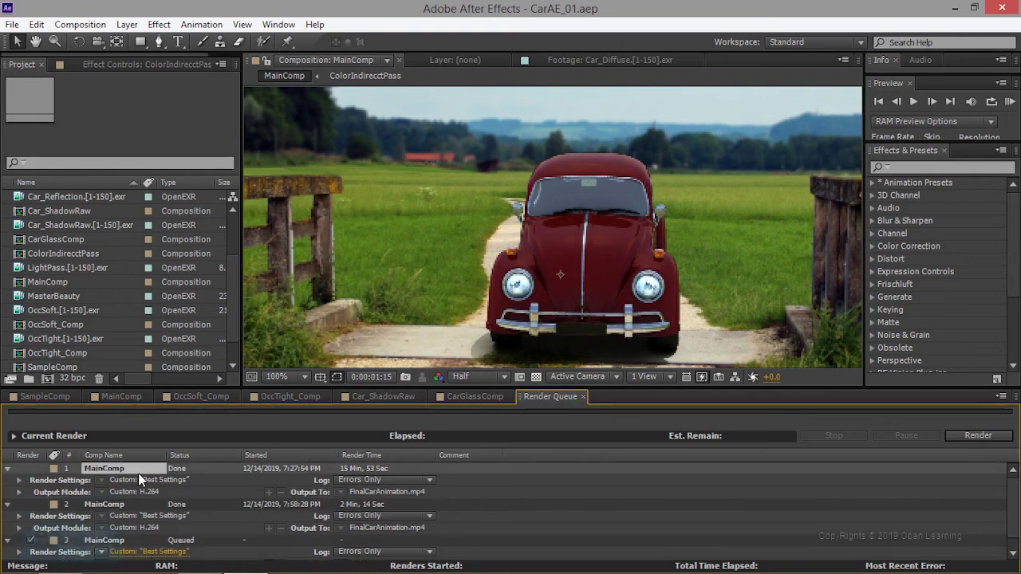
pyautogui.press('Delete')
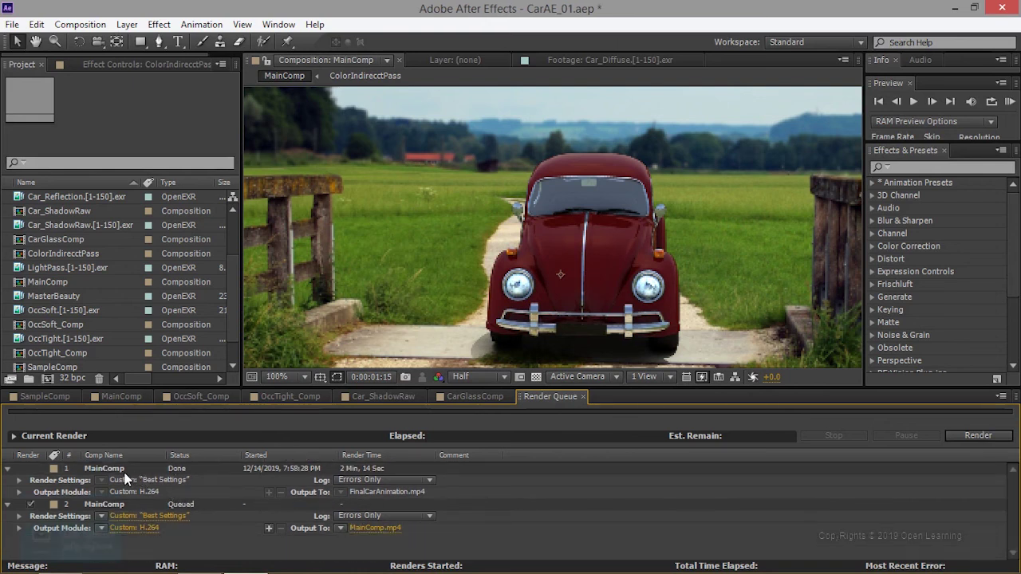
pyautogui.click(125, 472)
pyautogui.press('Delete')
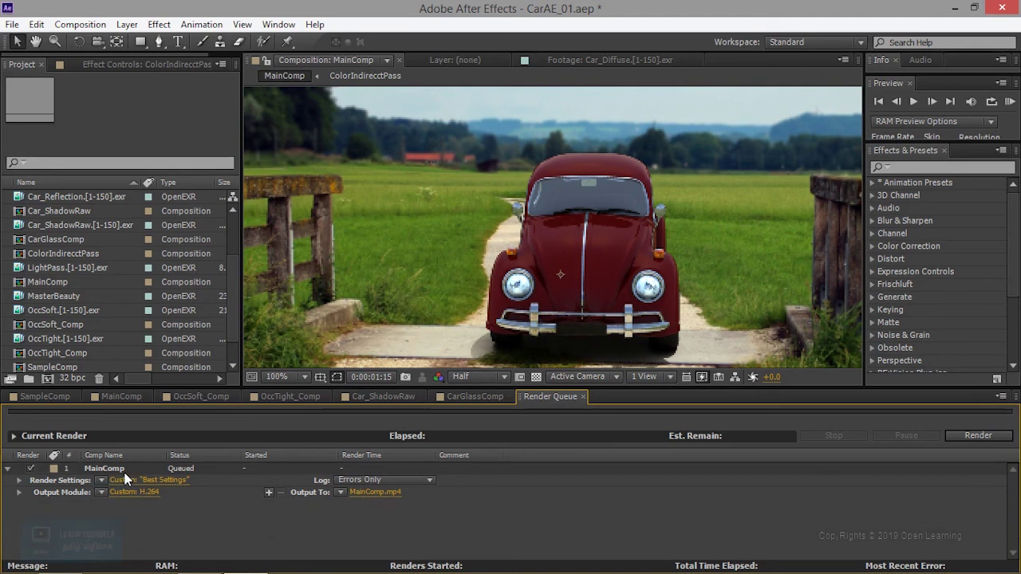
pyautogui.hotkey('ctrl', 's')
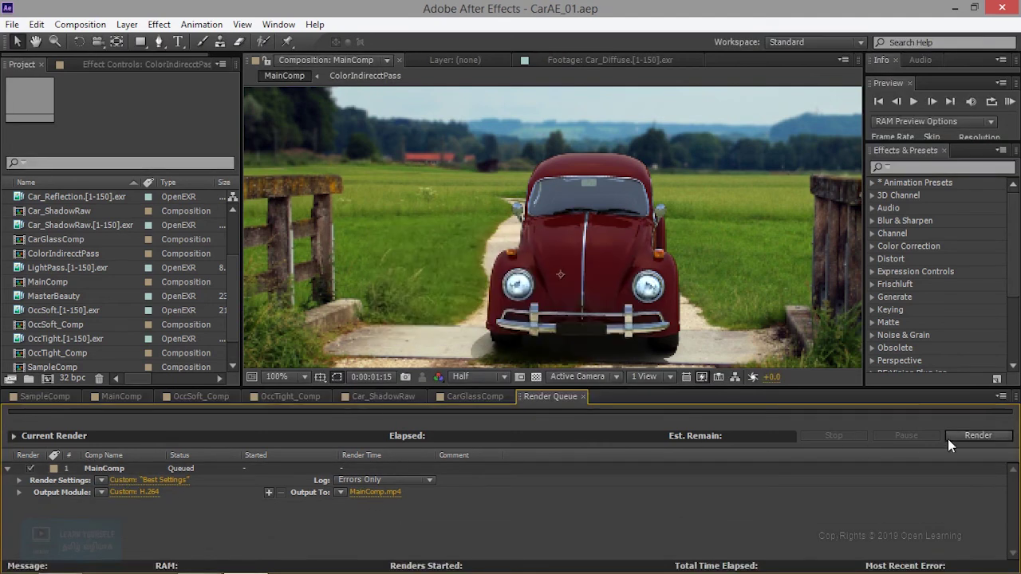
pyautogui.click(971, 442)
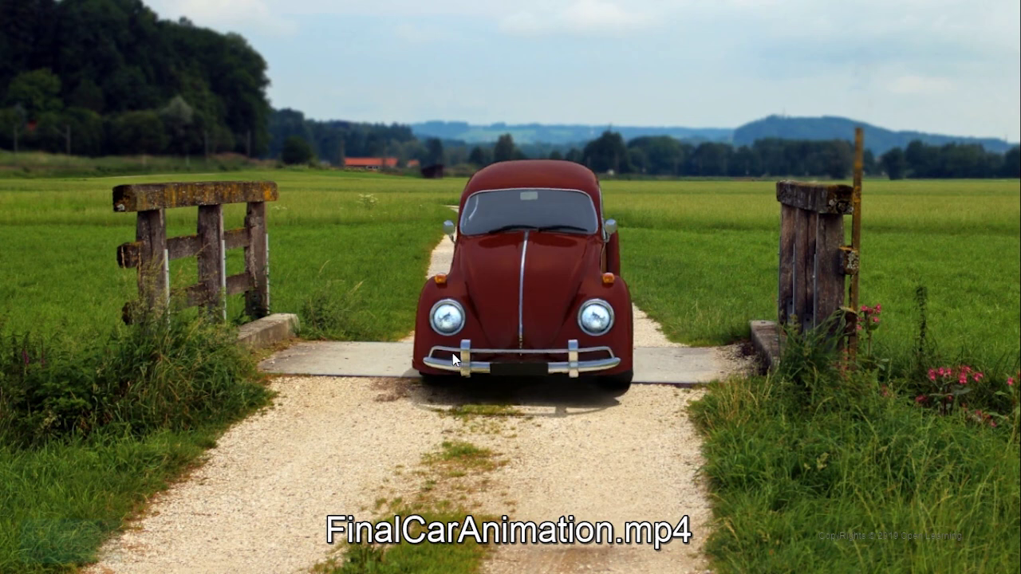